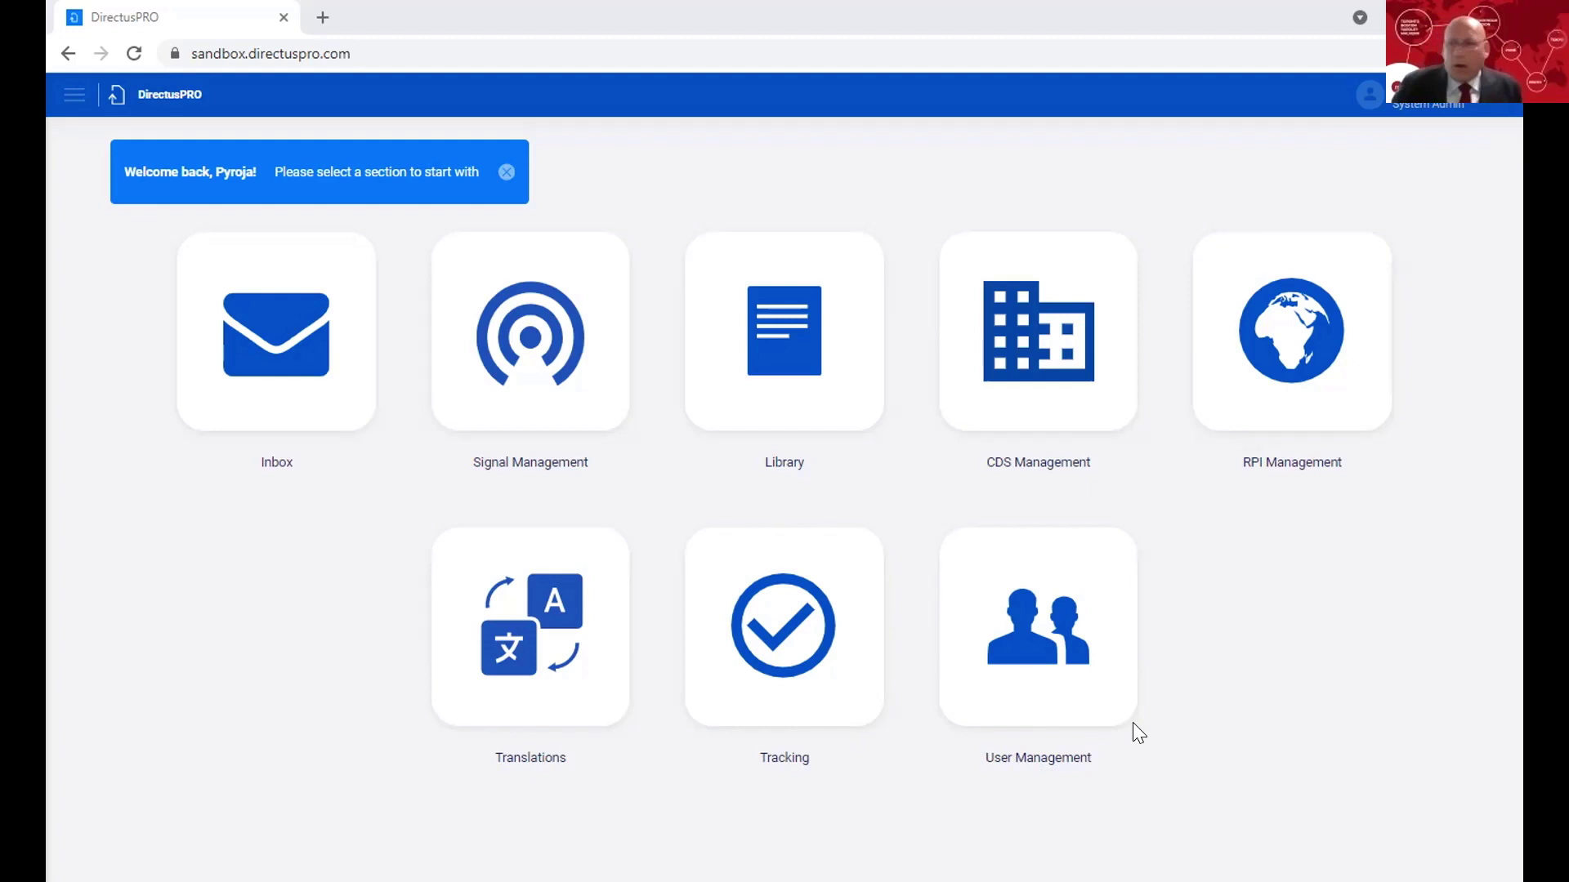
Step: Open RPI Management and look through the available label types in the label type filter
{"action": "left_click", "coordinate": [1325, 424]}
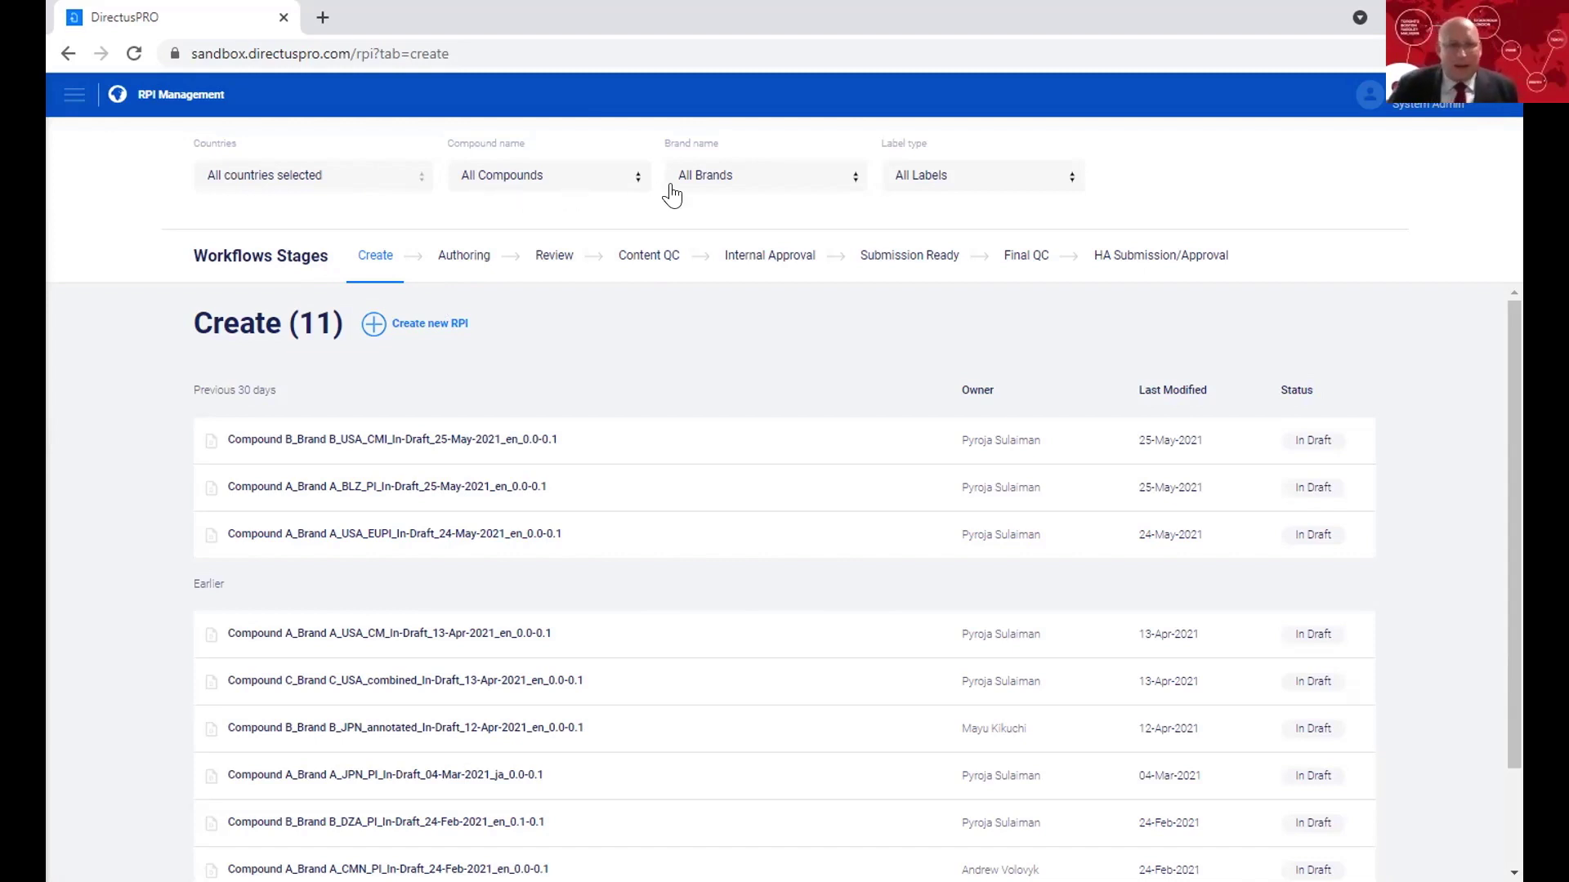
{"action": "left_click", "coordinate": [917, 199]}
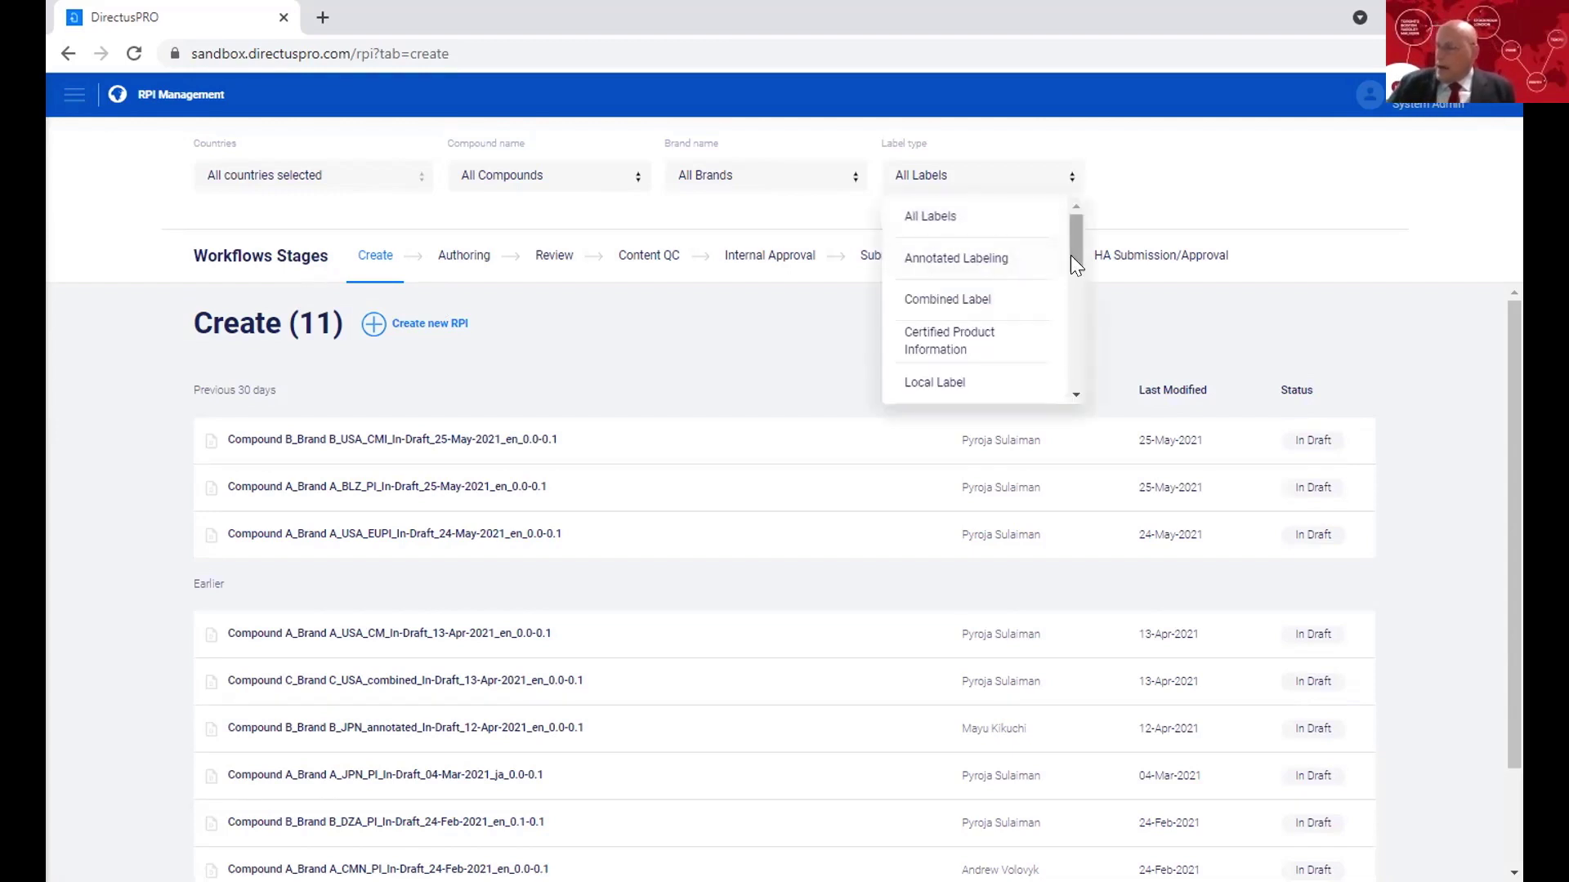
{"action": "left_click_drag", "start_coordinate": [1070, 255], "coordinate": [1067, 283]}
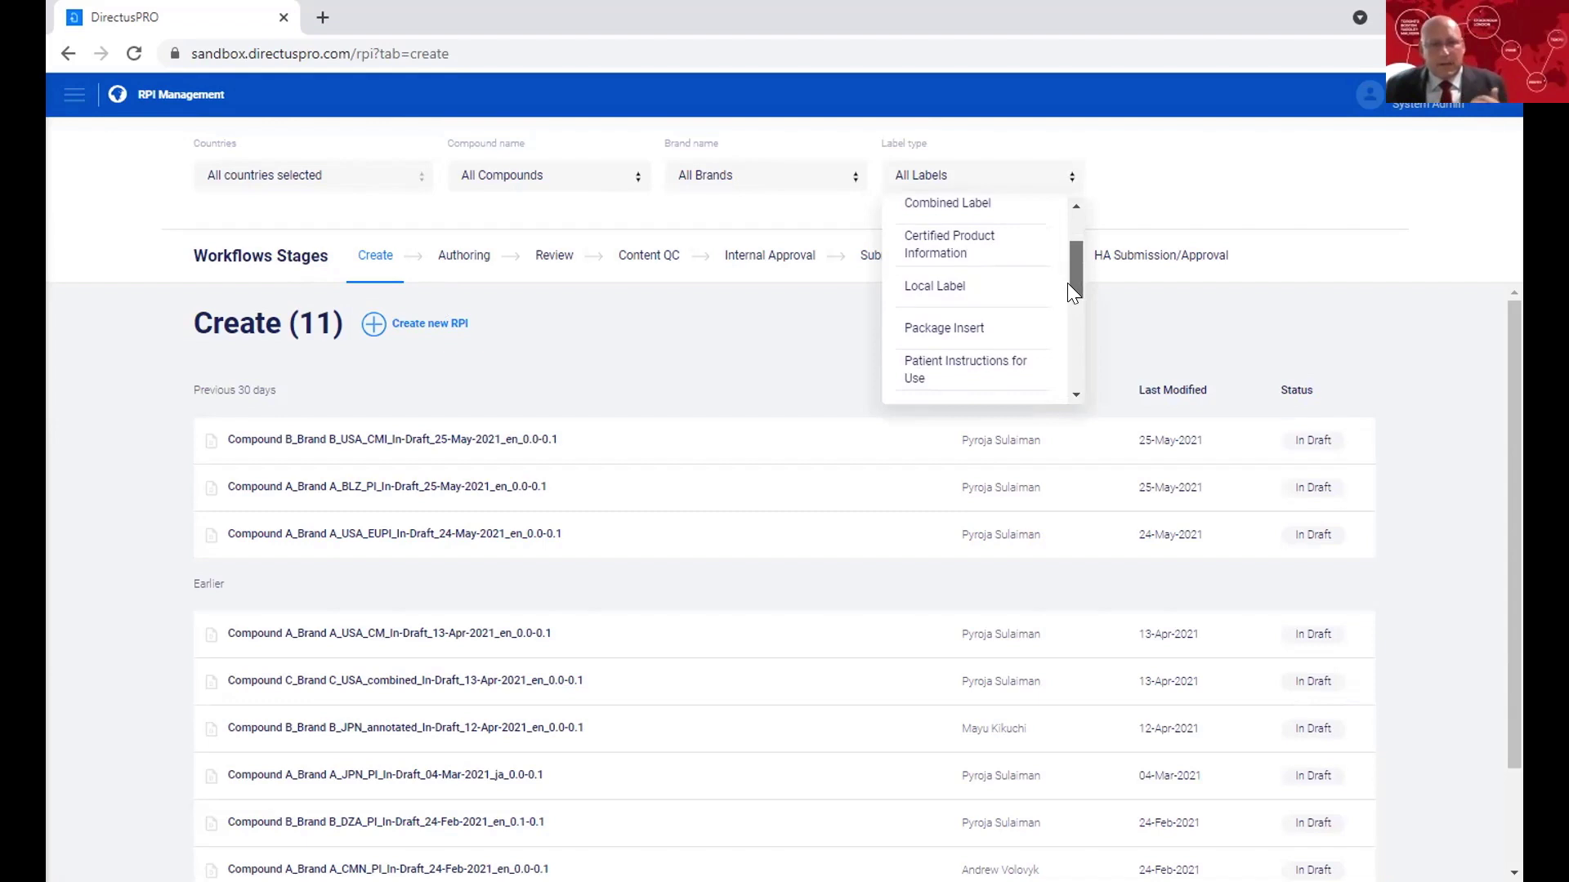
{"action": "left_click_drag", "start_coordinate": [1067, 282], "coordinate": [1067, 283]}
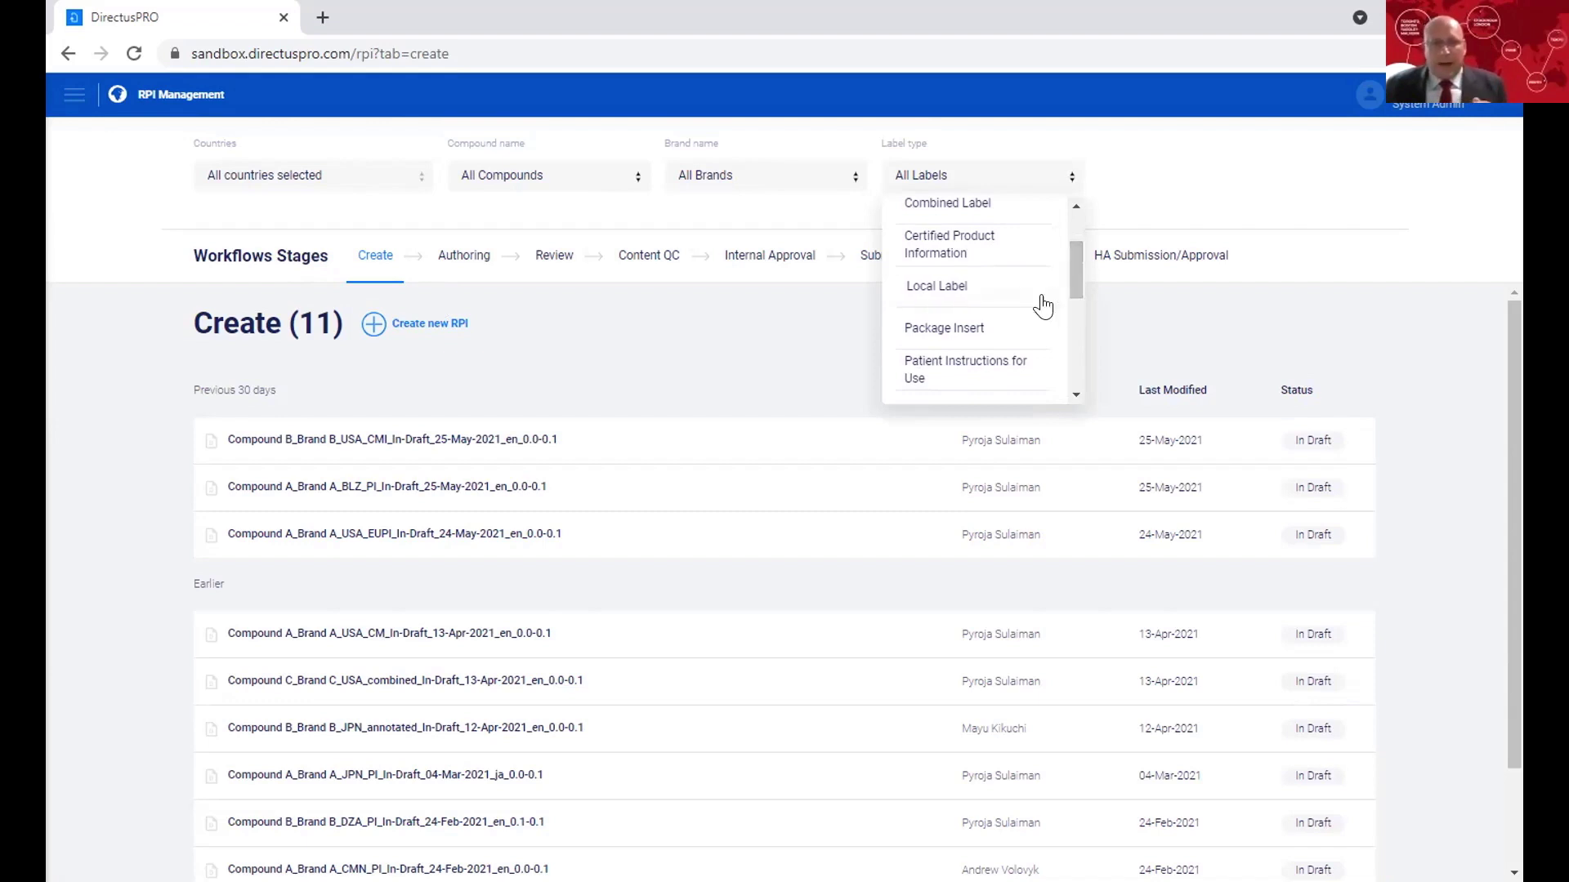
{"action": "left_click", "coordinate": [807, 318]}
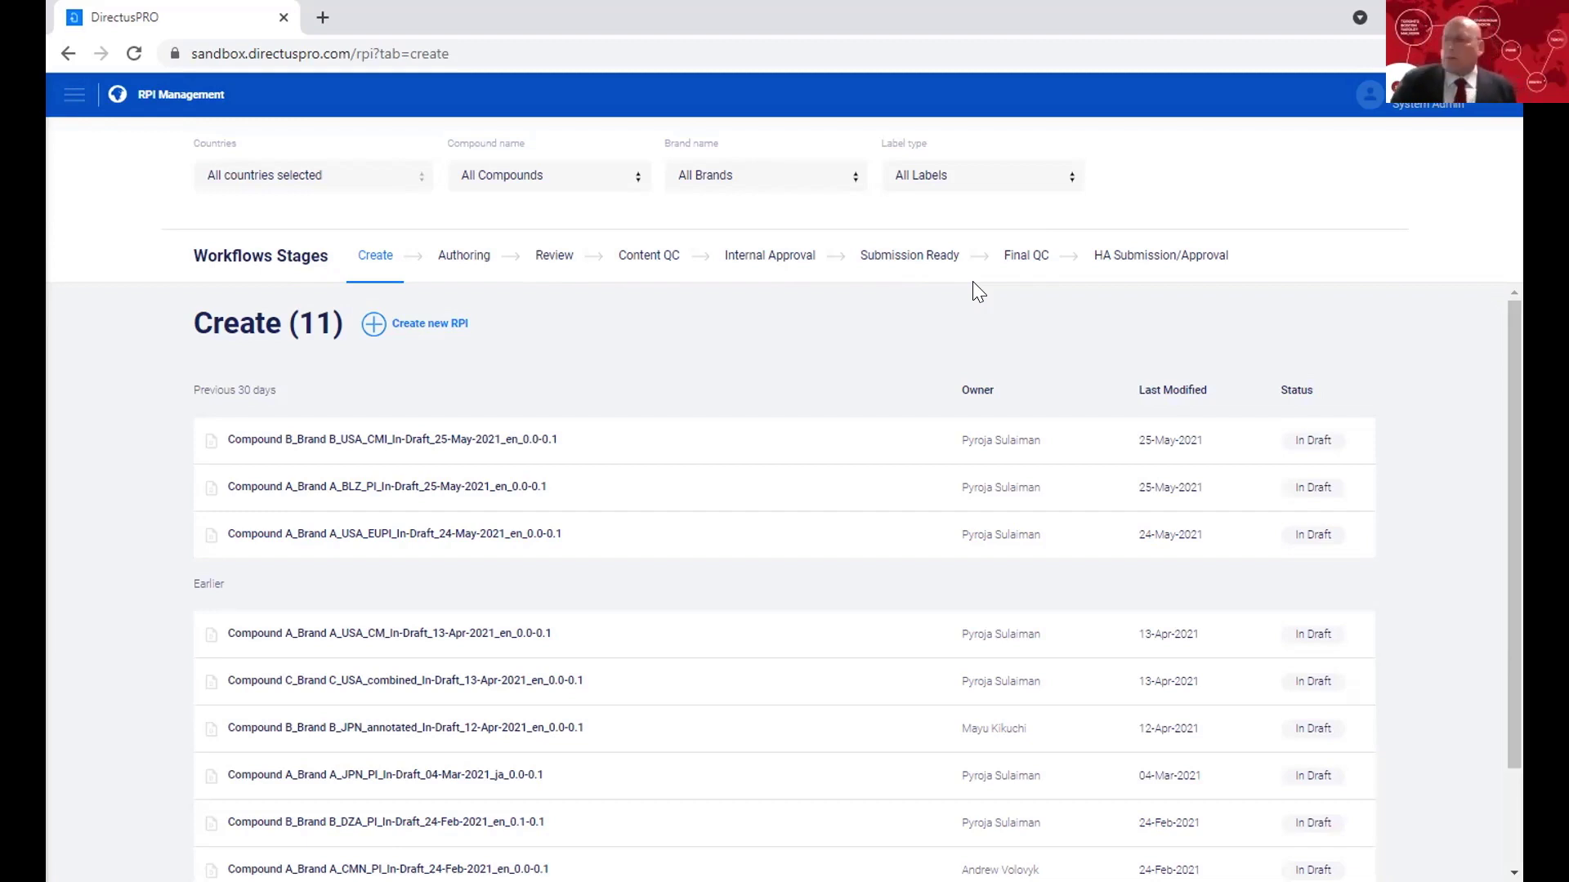
Step: Start a new RPI for Compound C and Brand C with the label type Package Insert
{"action": "left_click", "coordinate": [373, 331]}
{"action": "left_click", "coordinate": [696, 210]}
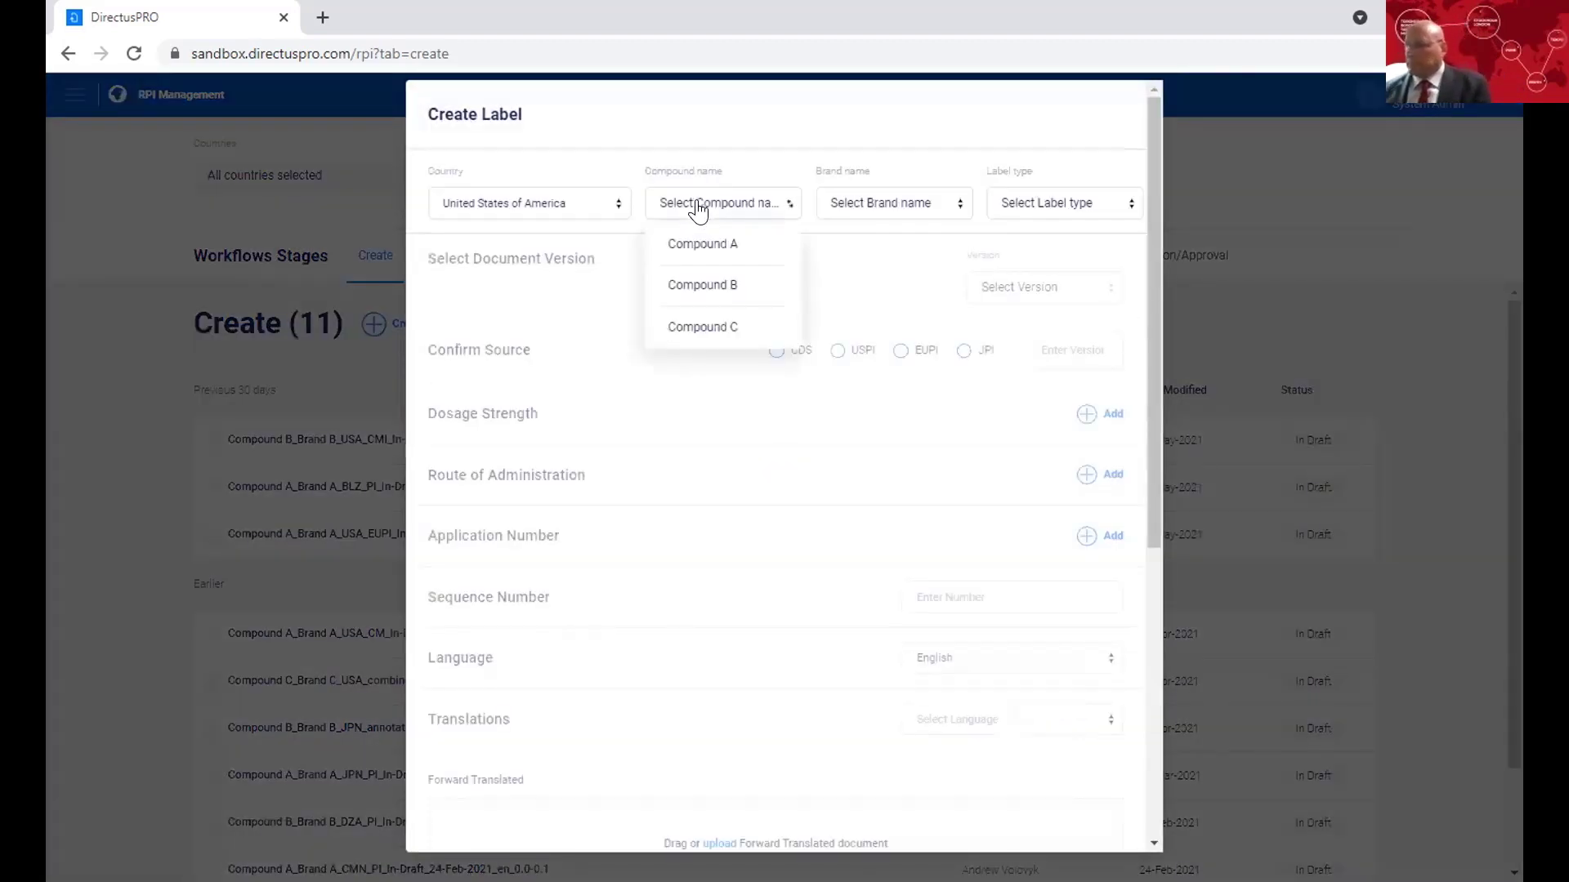
{"action": "left_click", "coordinate": [732, 328]}
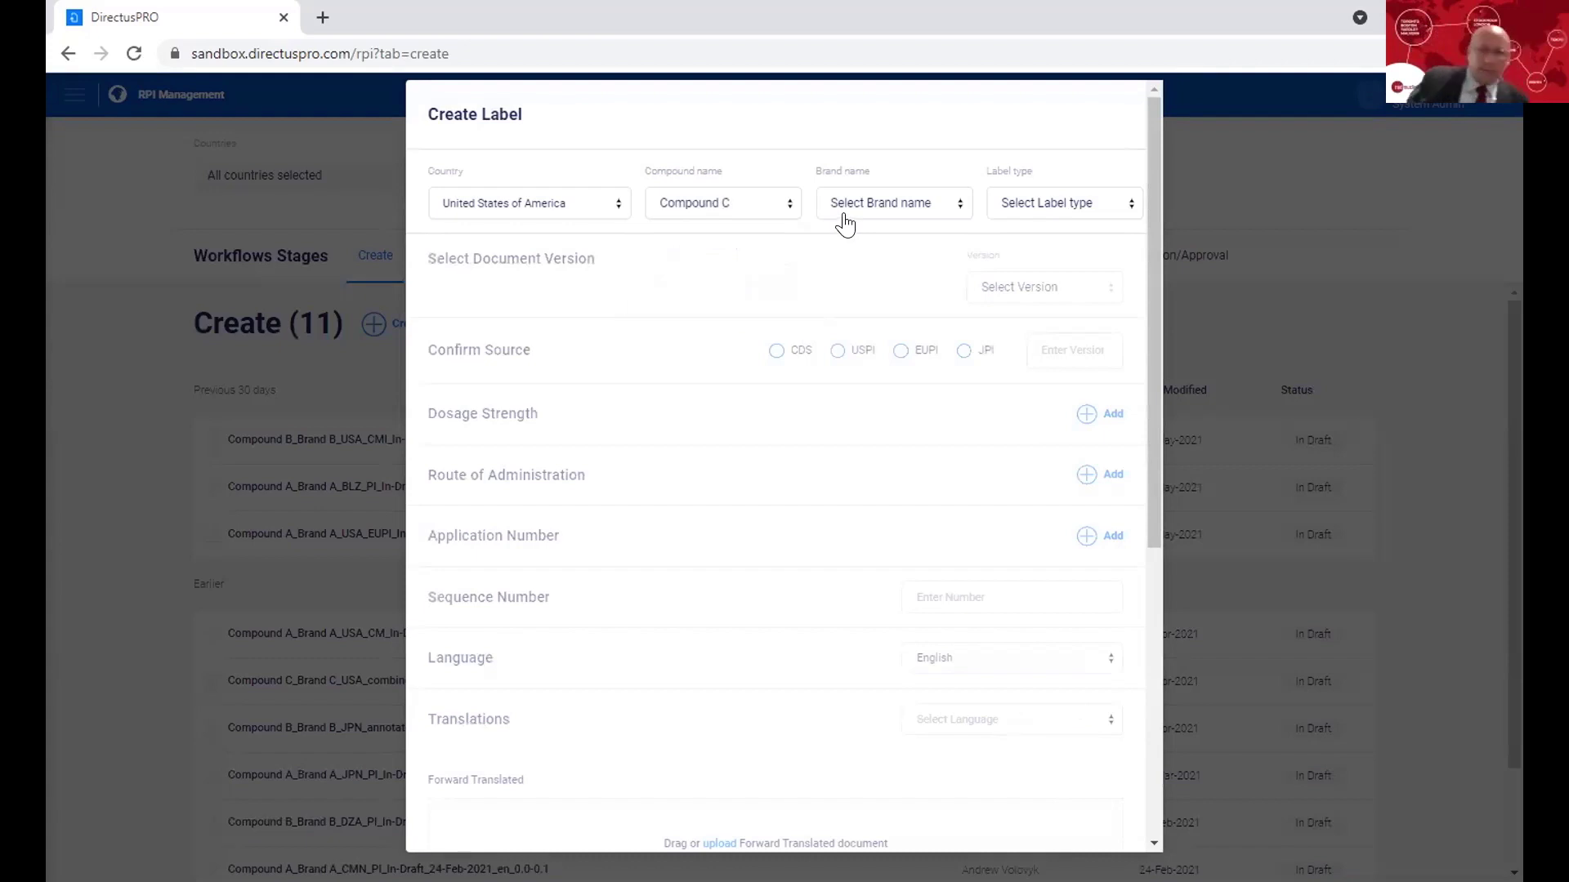
{"action": "left_click", "coordinate": [846, 223]}
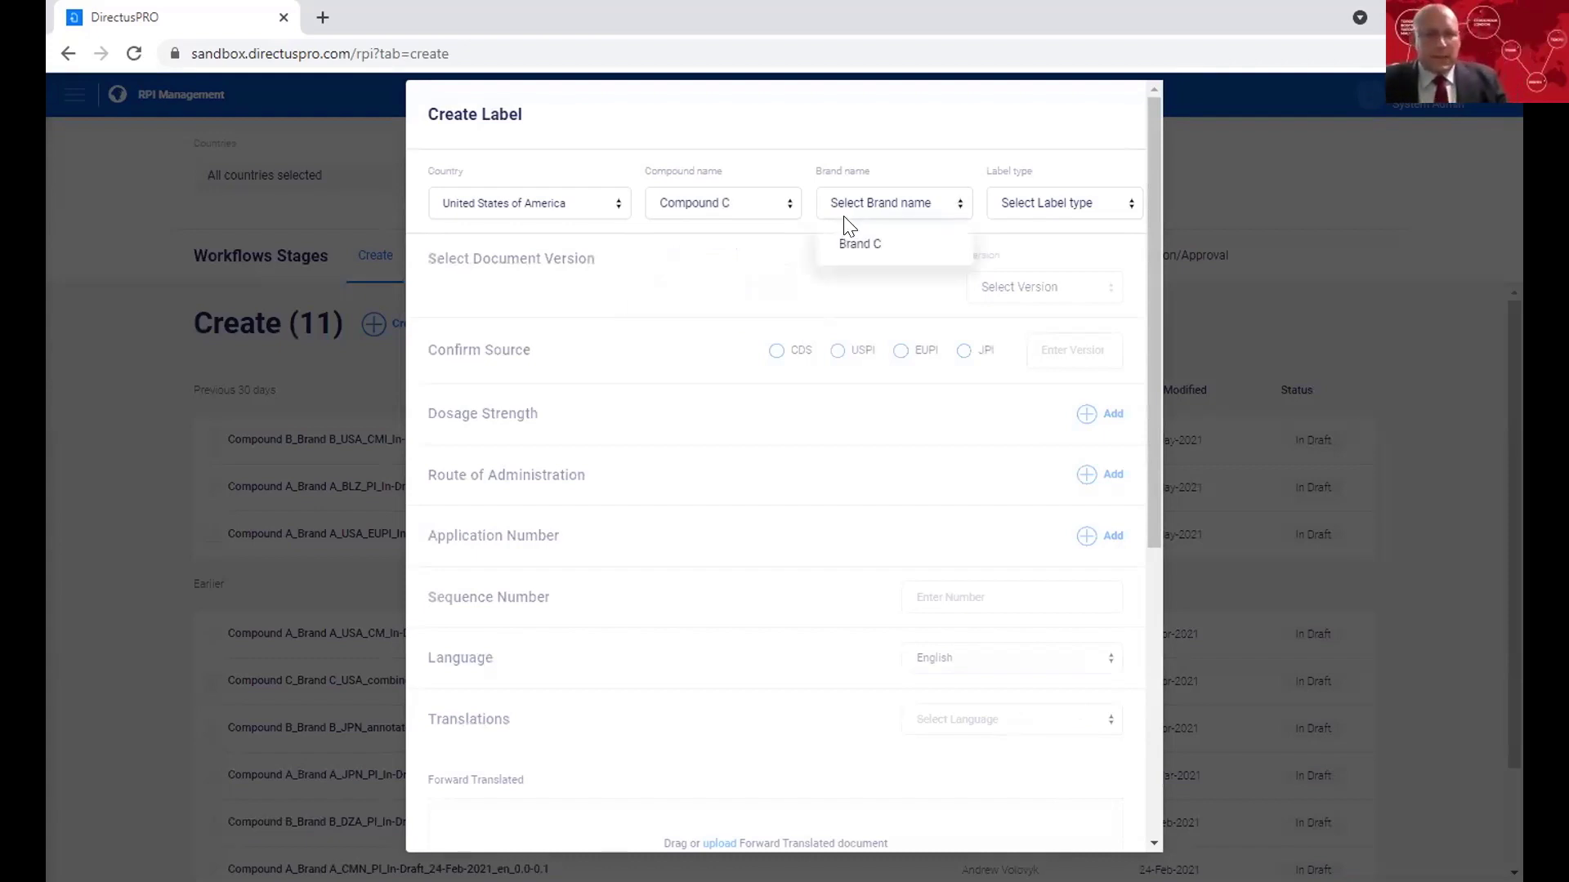
{"action": "left_click", "coordinate": [858, 243]}
{"action": "left_click", "coordinate": [1013, 204]}
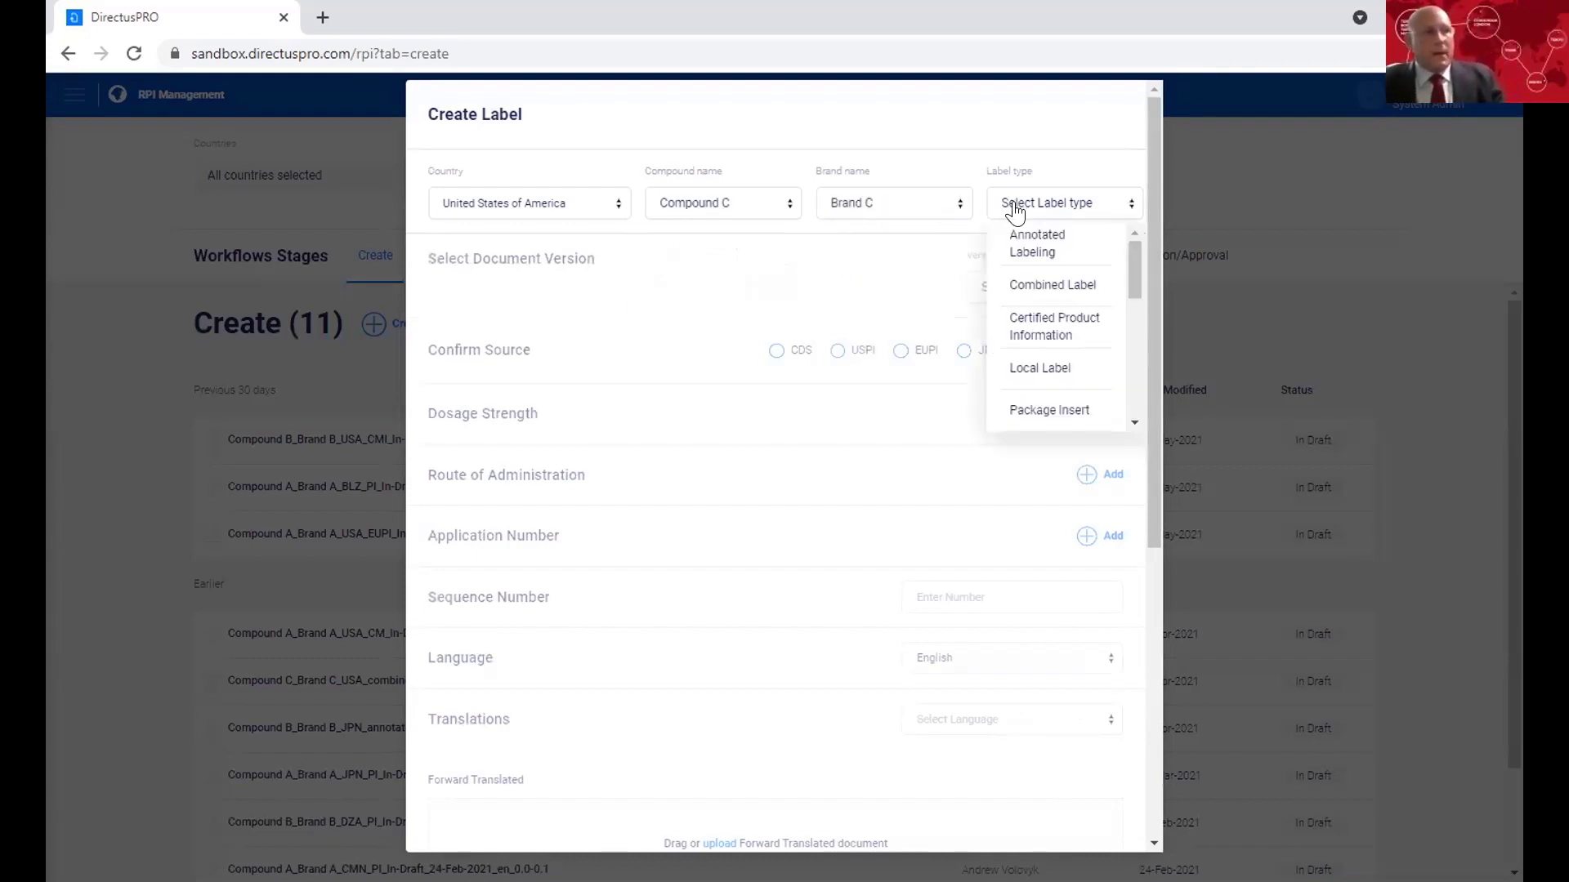
{"action": "left_click", "coordinate": [1034, 409]}
Step: Choose document version 2.1-0.1 for the new label and create it
{"action": "left_click", "coordinate": [1031, 289]}
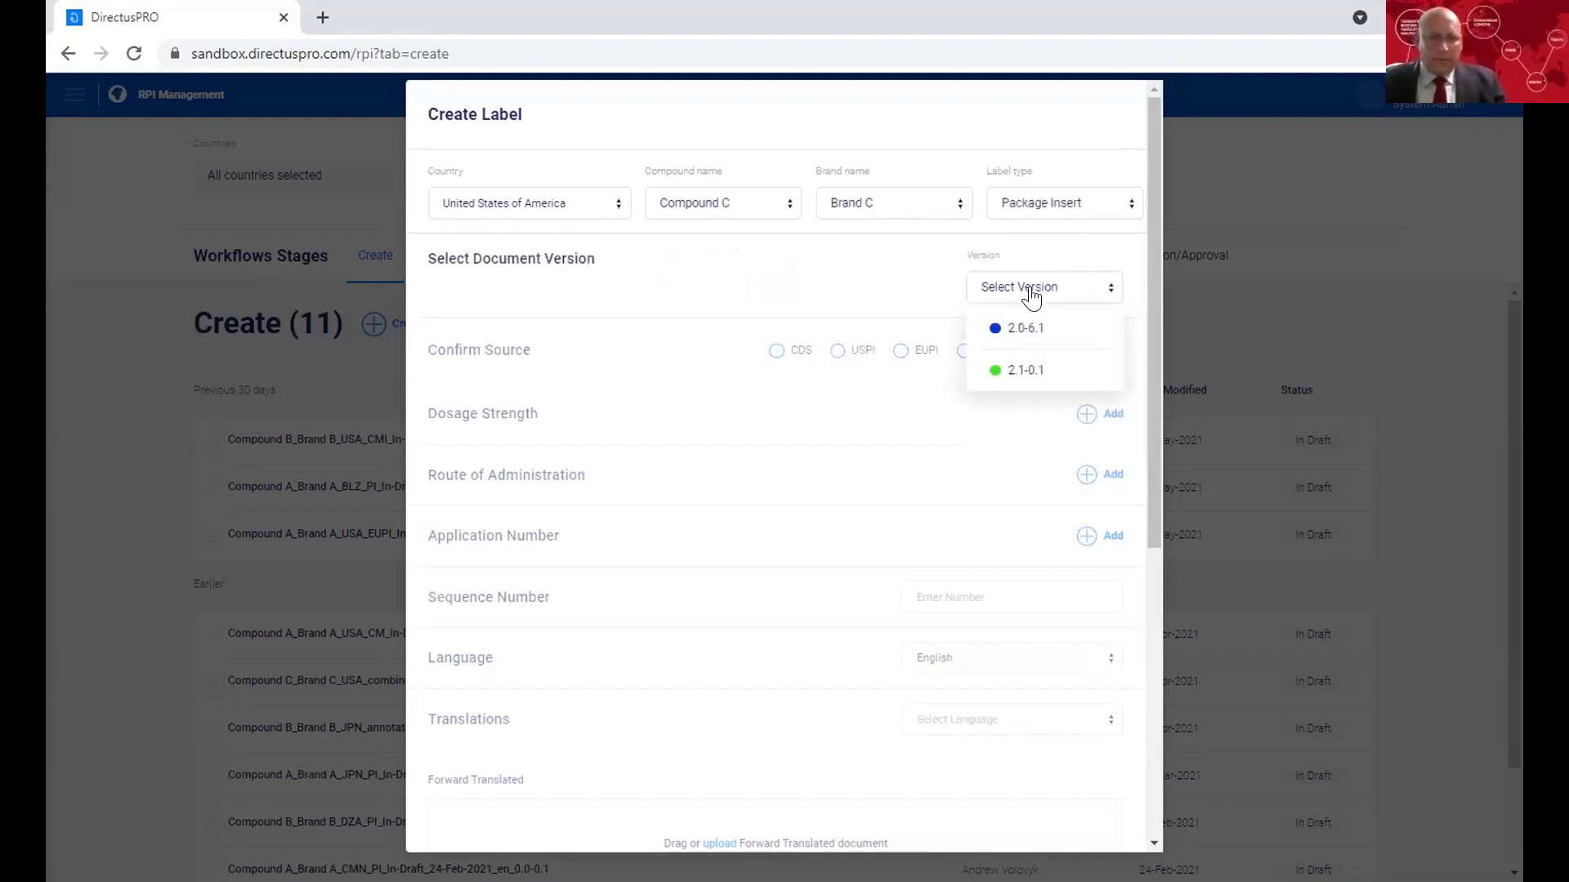
{"action": "left_click", "coordinate": [1028, 371]}
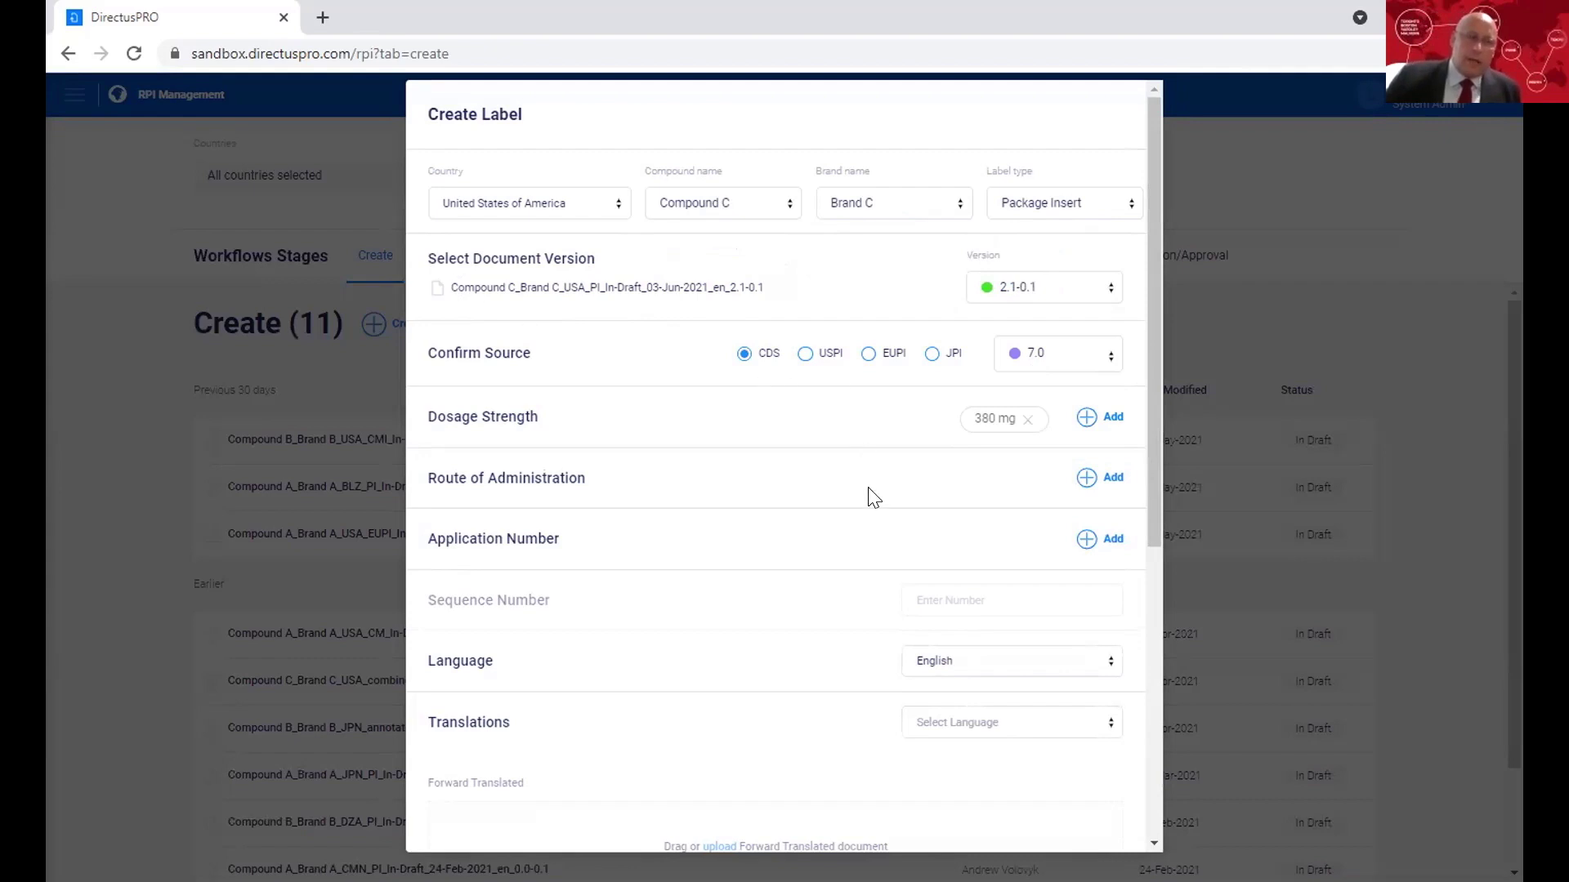
{"action": "scroll", "coordinate": [868, 491], "scroll_direction": "down", "scroll_amount": 5}
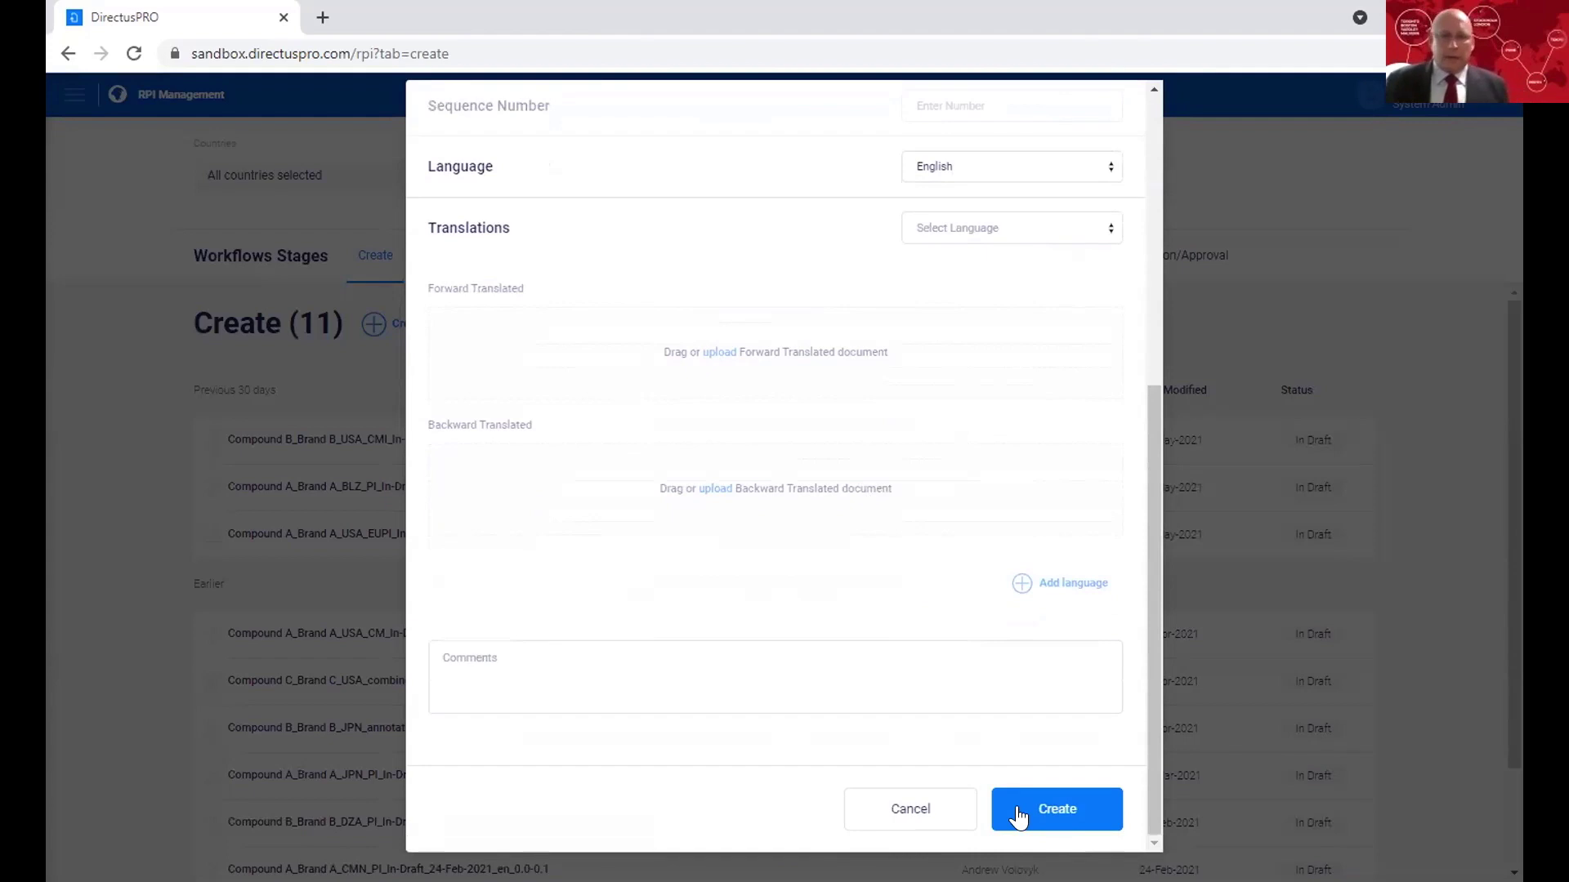
{"action": "left_click", "coordinate": [1018, 816]}
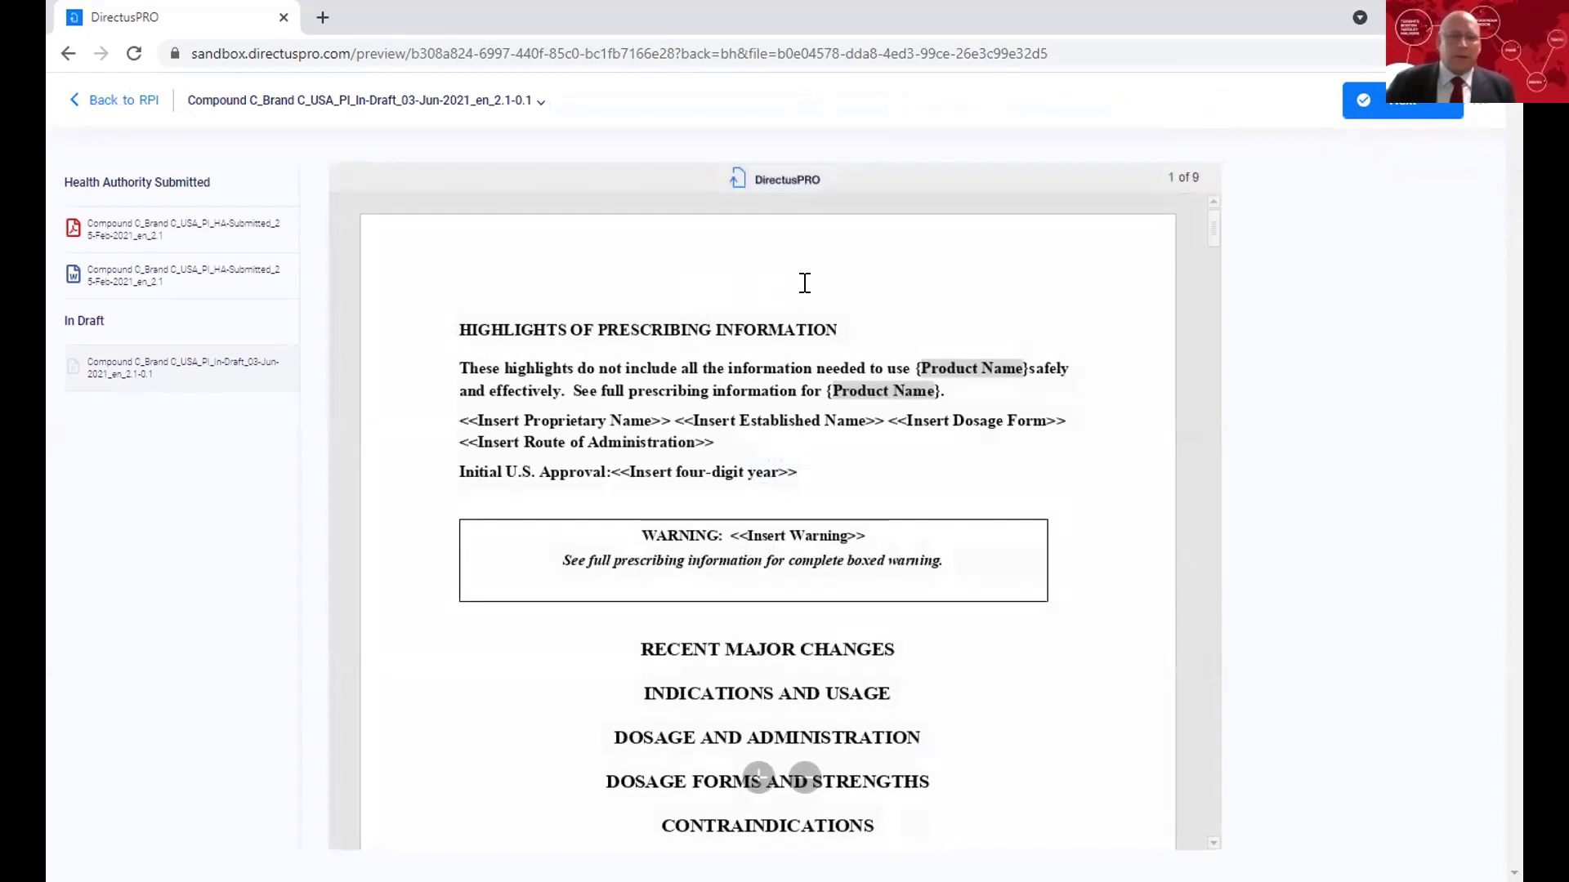
Step: Send the new draft label to the Authoring workflow and set the due date to 16-Jun-2021
{"action": "left_click", "coordinate": [1395, 120]}
{"action": "left_click", "coordinate": [850, 372]}
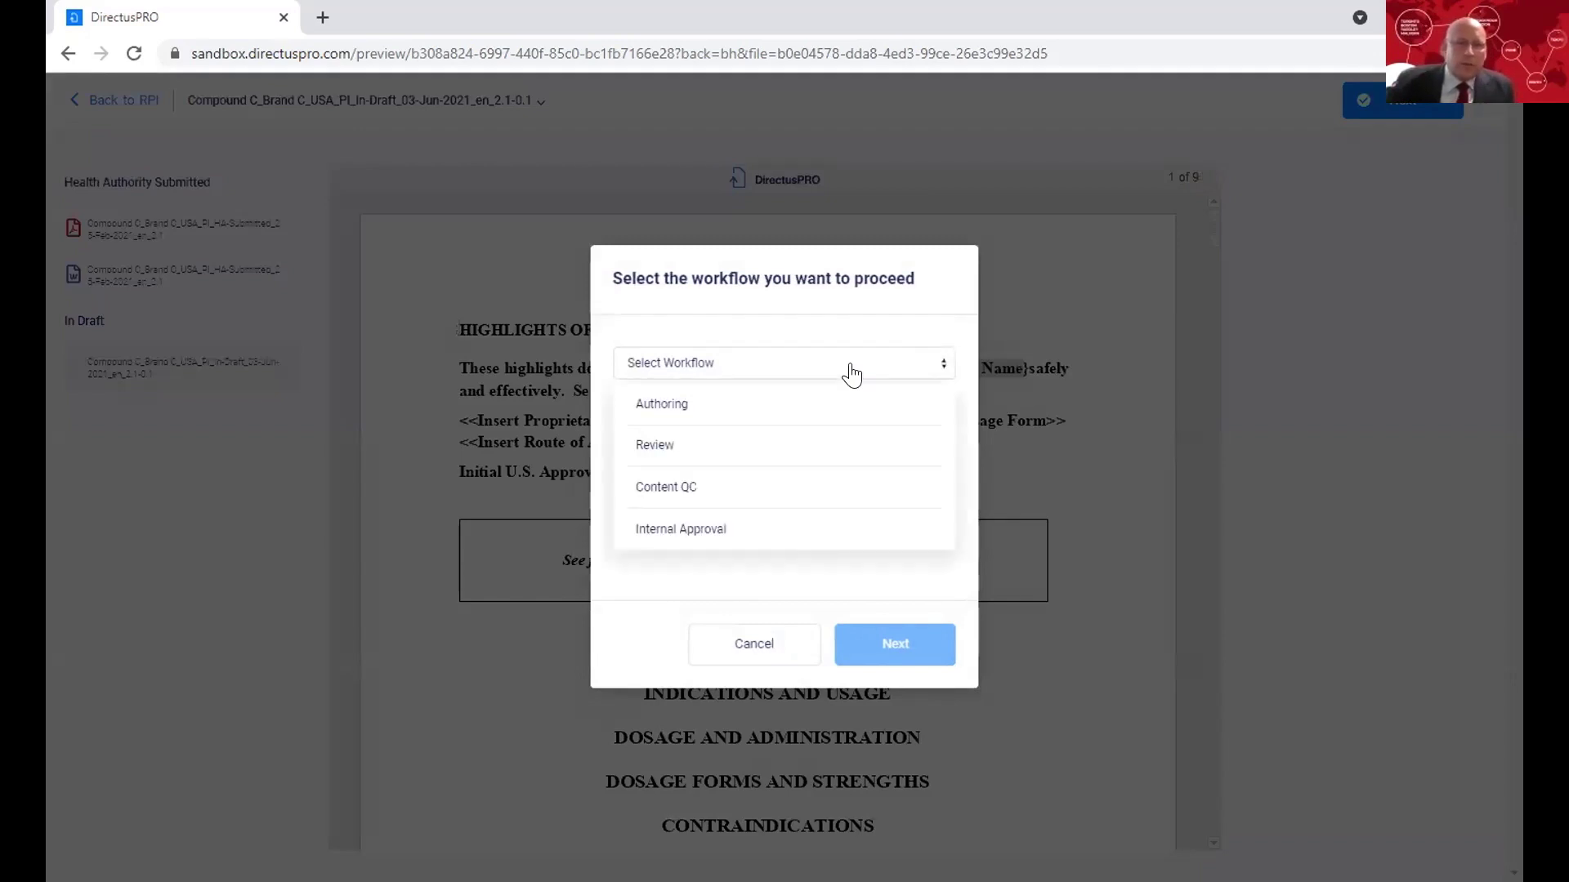
{"action": "left_click", "coordinate": [849, 405]}
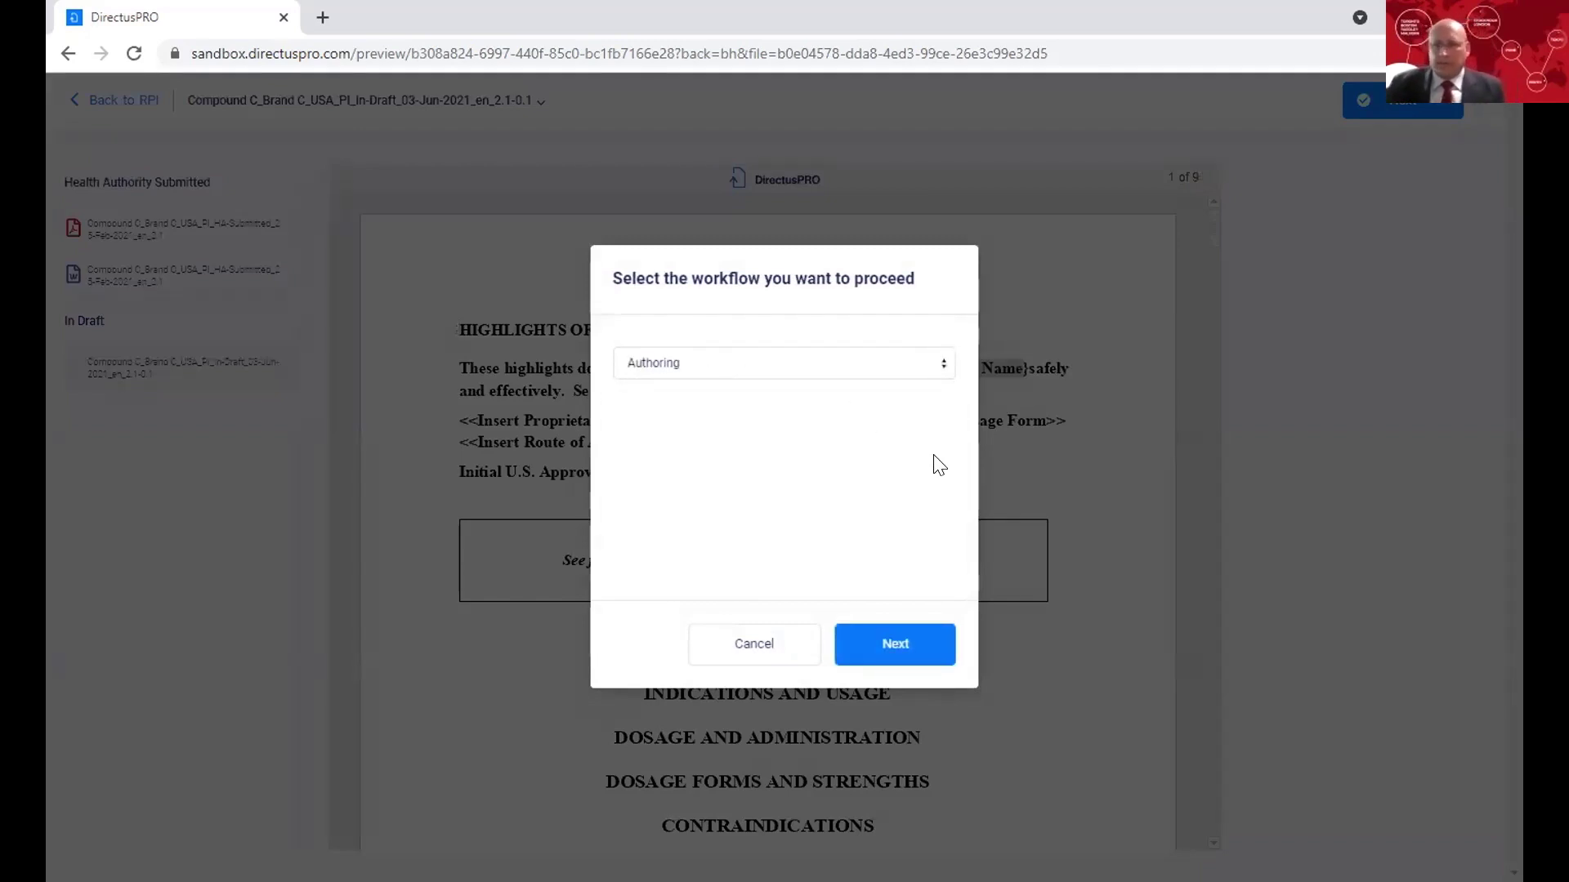
{"action": "left_click", "coordinate": [895, 647]}
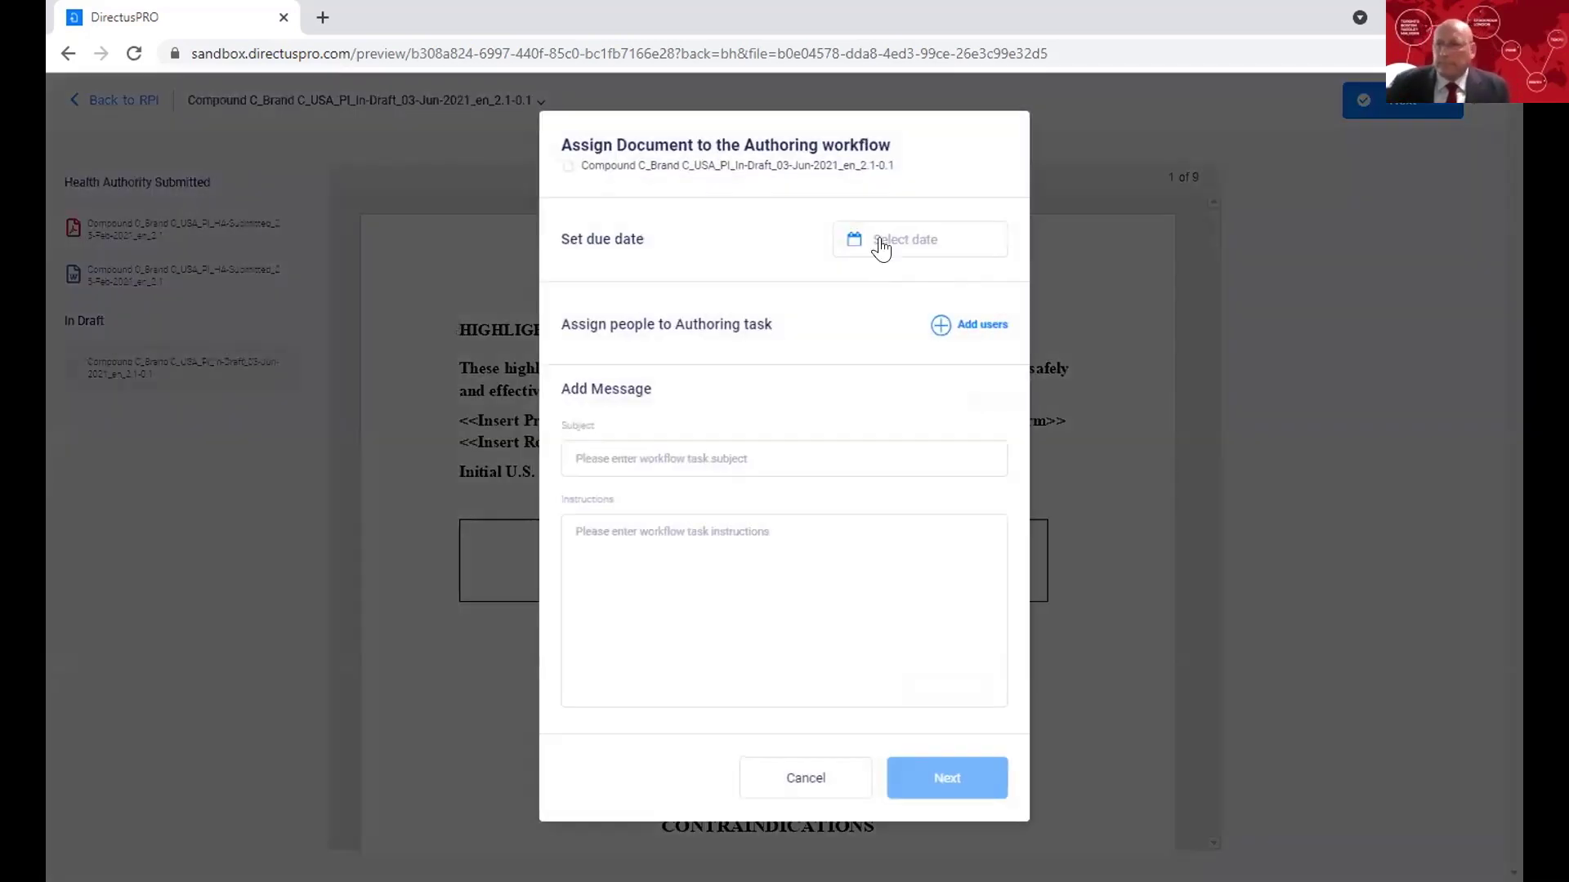
{"action": "left_click", "coordinate": [881, 247]}
{"action": "left_click", "coordinate": [982, 399]}
Step: Search the user list for the first author and select them for the Authoring task
{"action": "left_click", "coordinate": [936, 337]}
{"action": "type", "text": "s"}
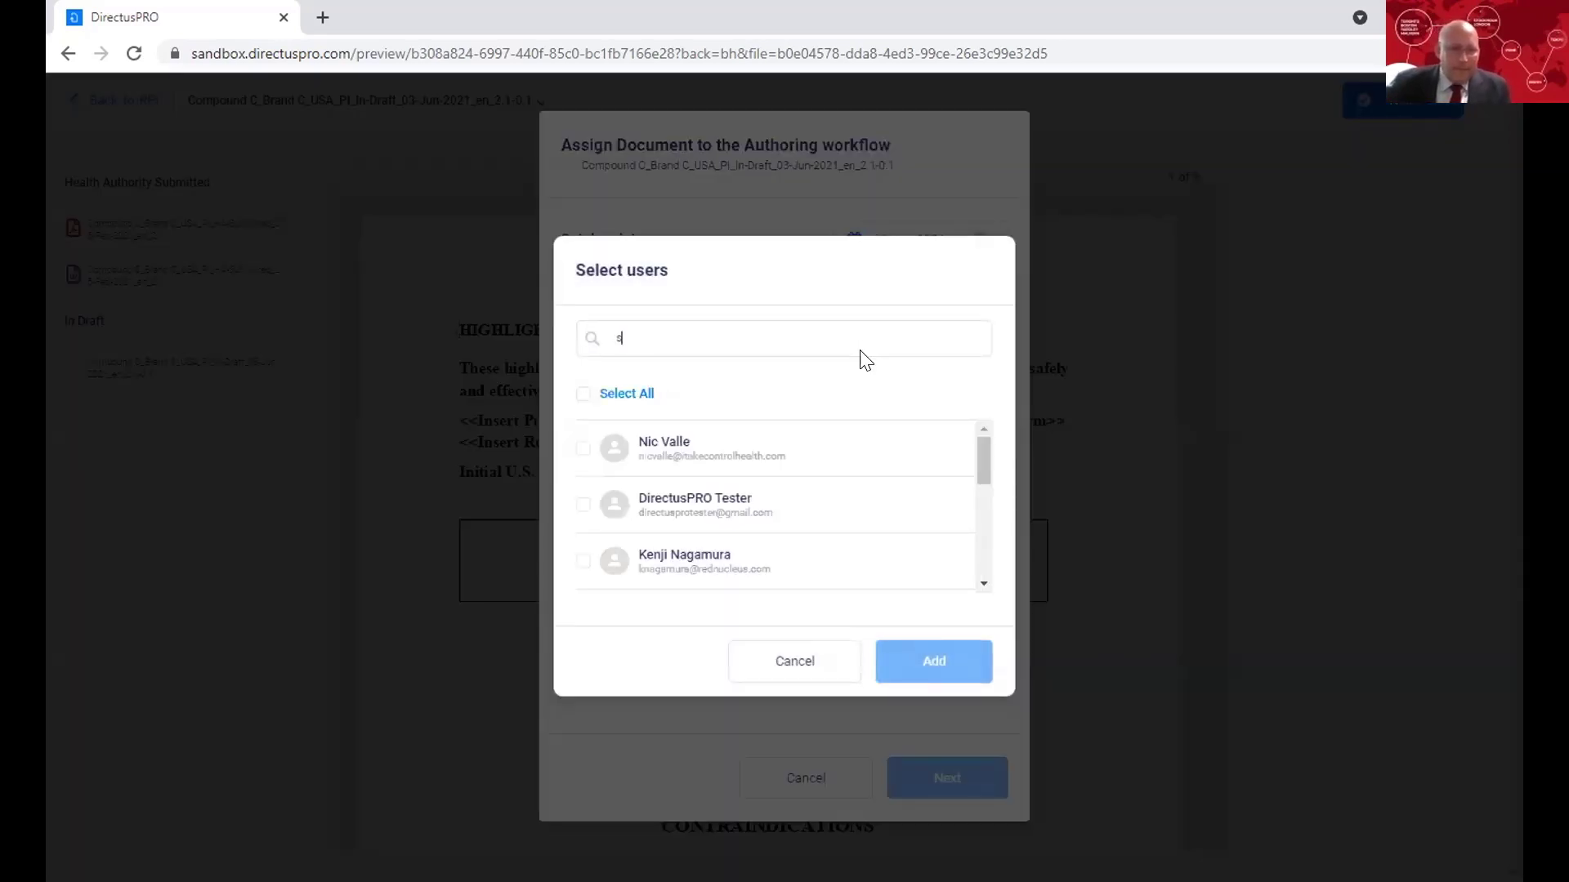
{"action": "type", "text": "lau"}
{"action": "key", "text": "BackSpace"}
{"action": "key", "text": "BackSpace"}
{"action": "key", "text": "BackSpace"}
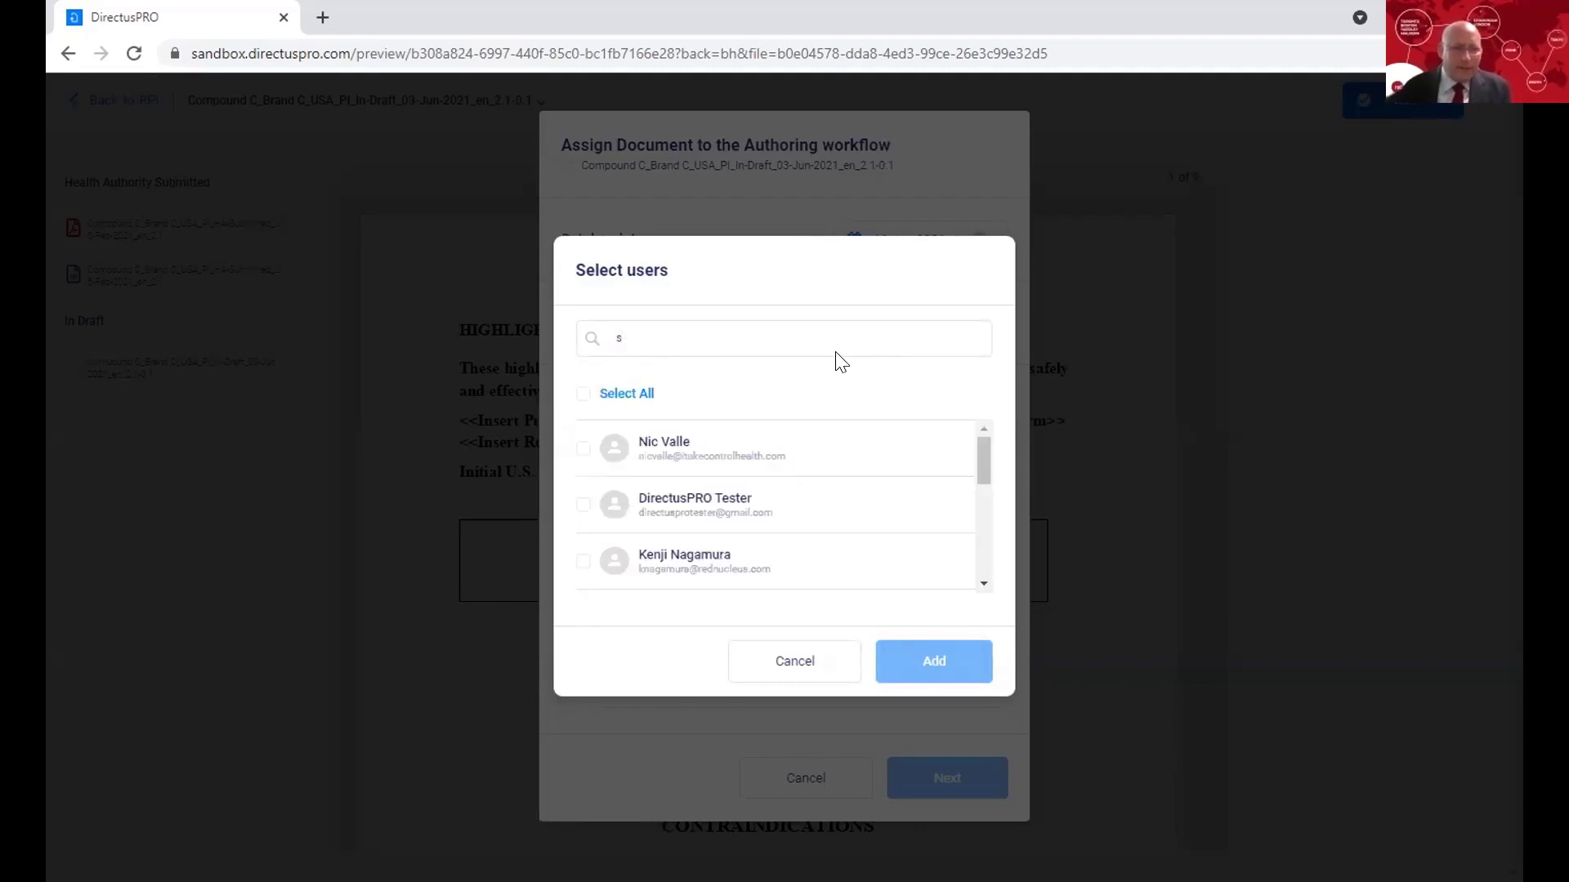
{"action": "type", "text": "h"}
{"action": "left_click", "coordinate": [583, 449]}
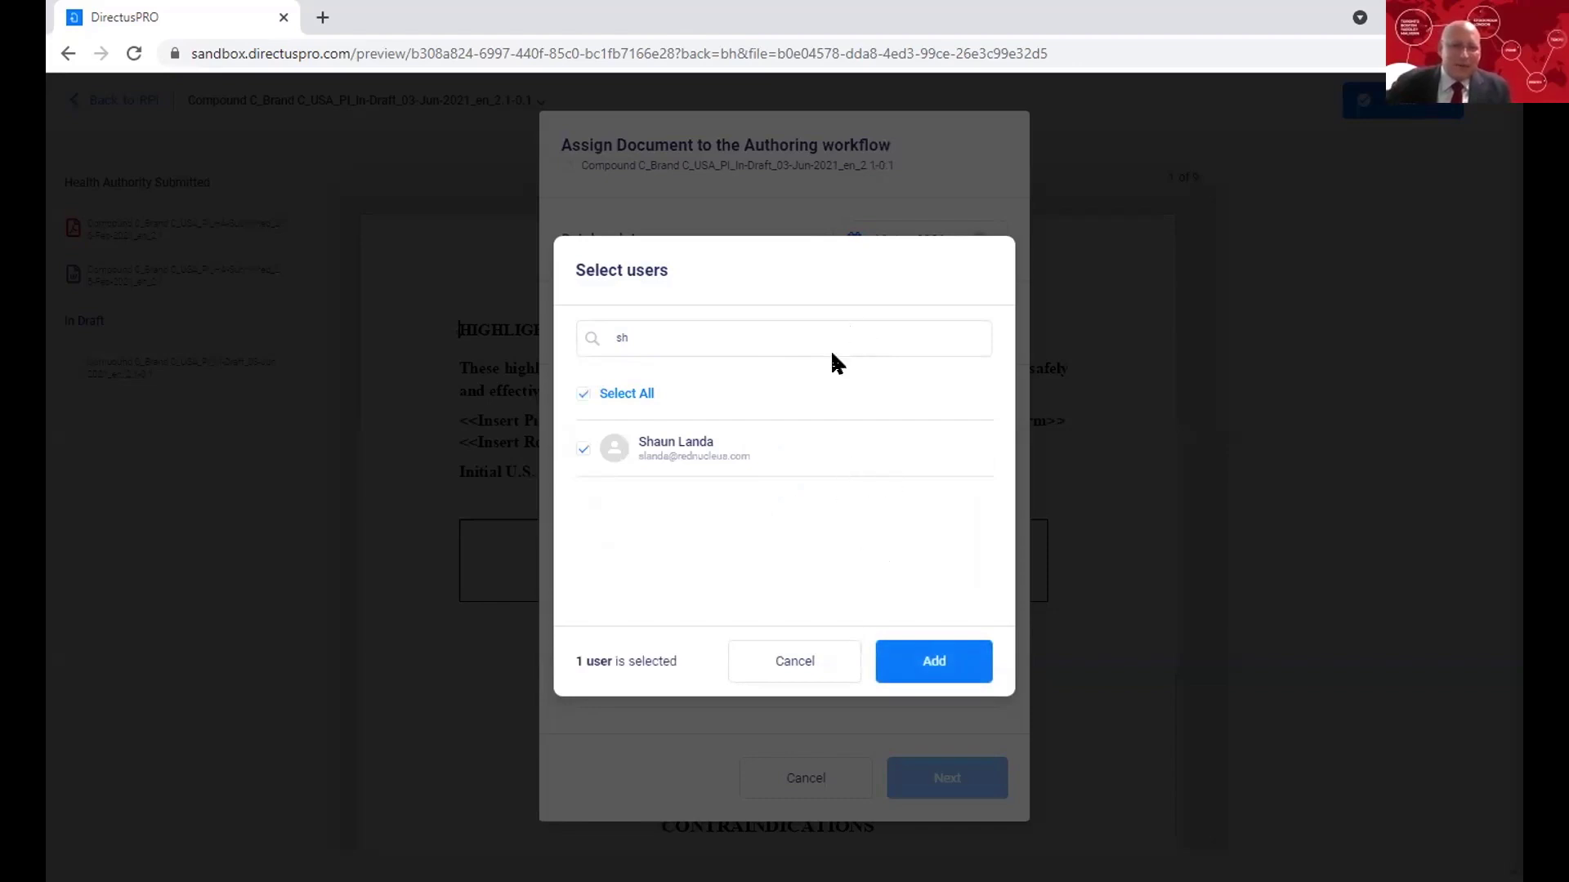
Step: Find and select the second author, add both users, and submit the Authoring assignment without a message
{"action": "key", "text": "BackSpace"}
{"action": "key", "text": "BackSpace"}
{"action": "type", "text": "py"}
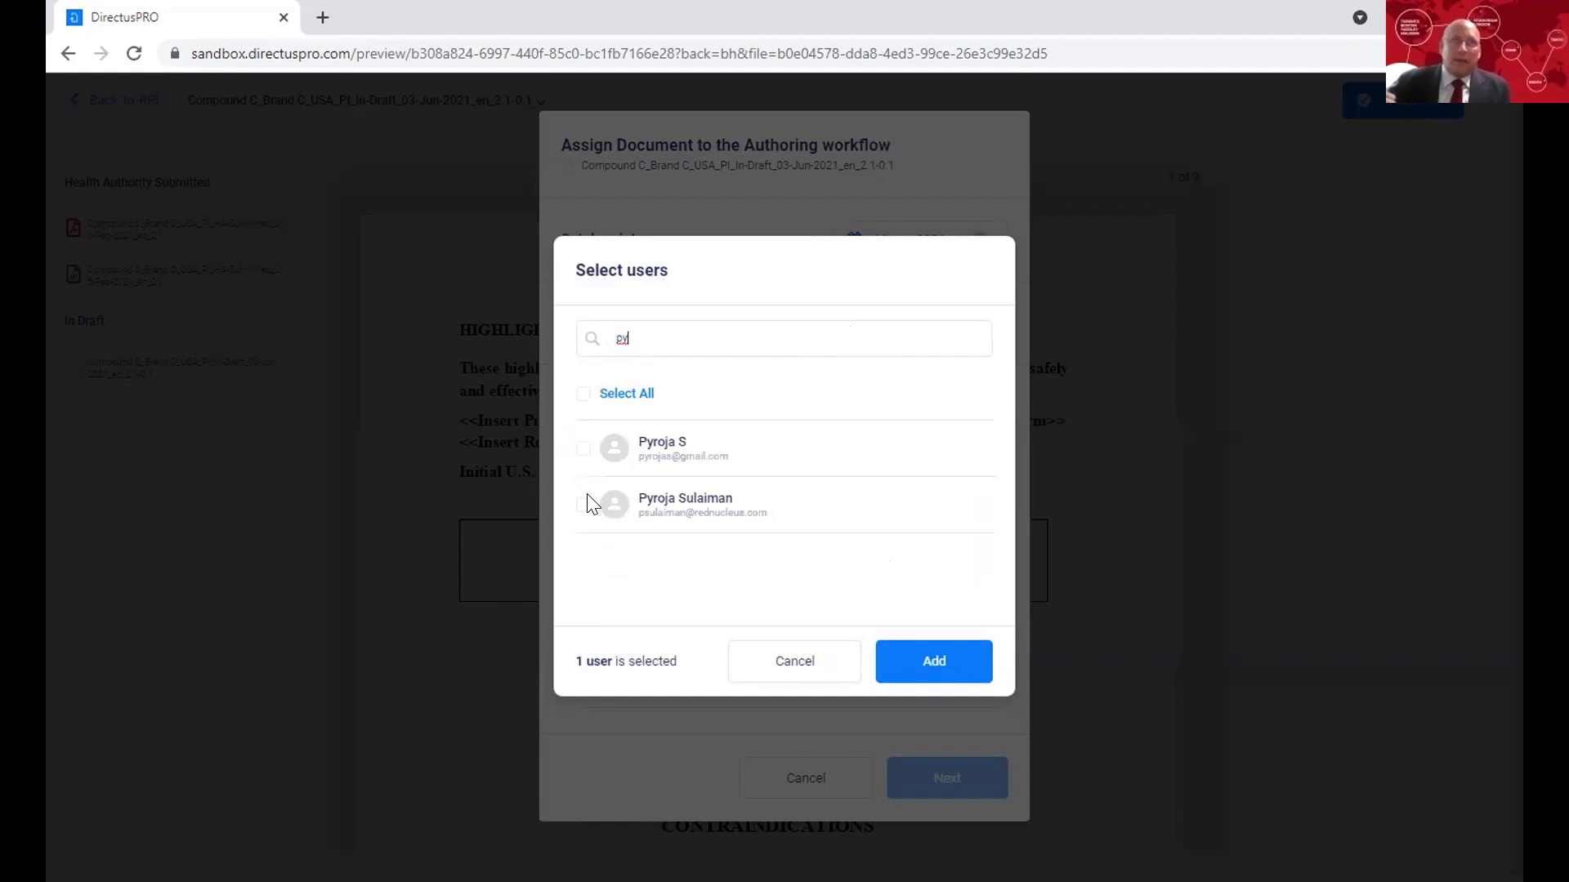
{"action": "left_click", "coordinate": [582, 507]}
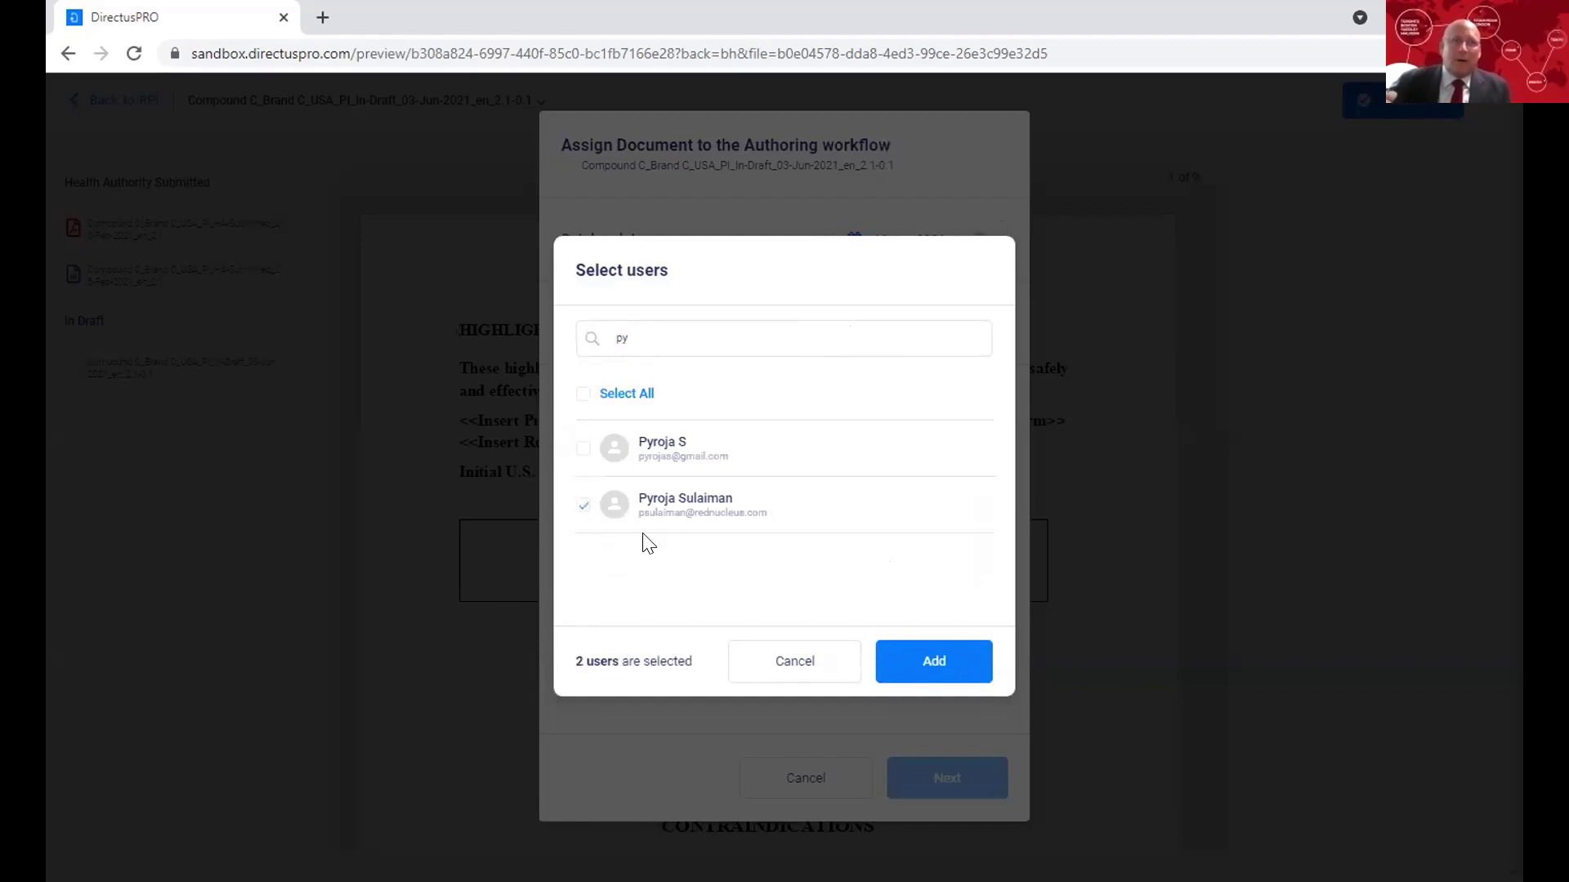
{"action": "left_click", "coordinate": [951, 664]}
{"action": "scroll", "coordinate": [919, 686], "scroll_direction": "down", "scroll_amount": 2}
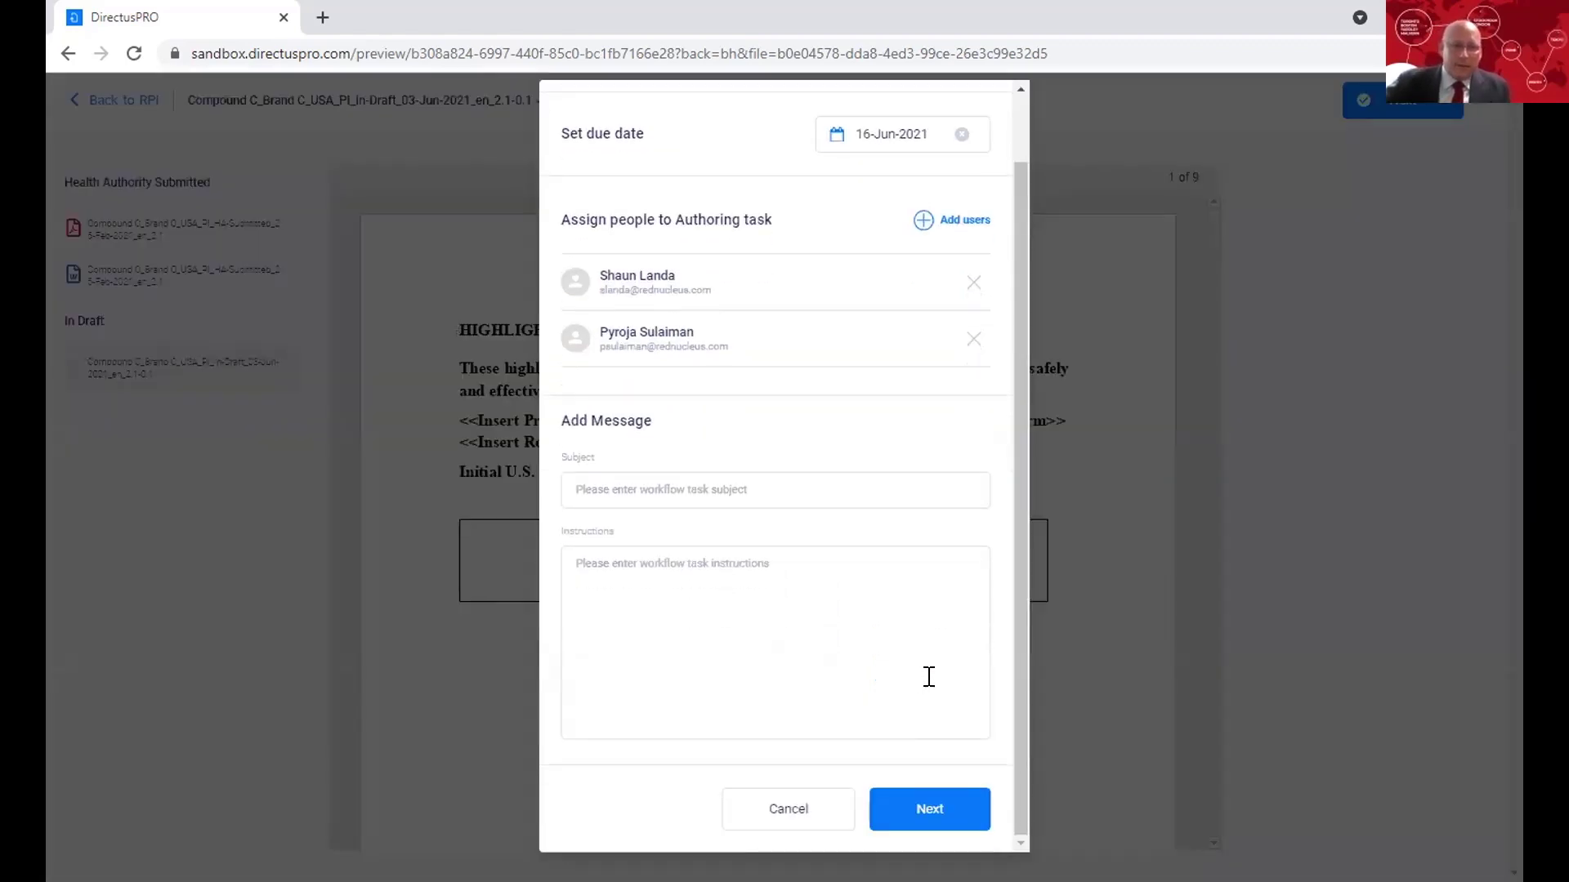
{"action": "left_click", "coordinate": [958, 813]}
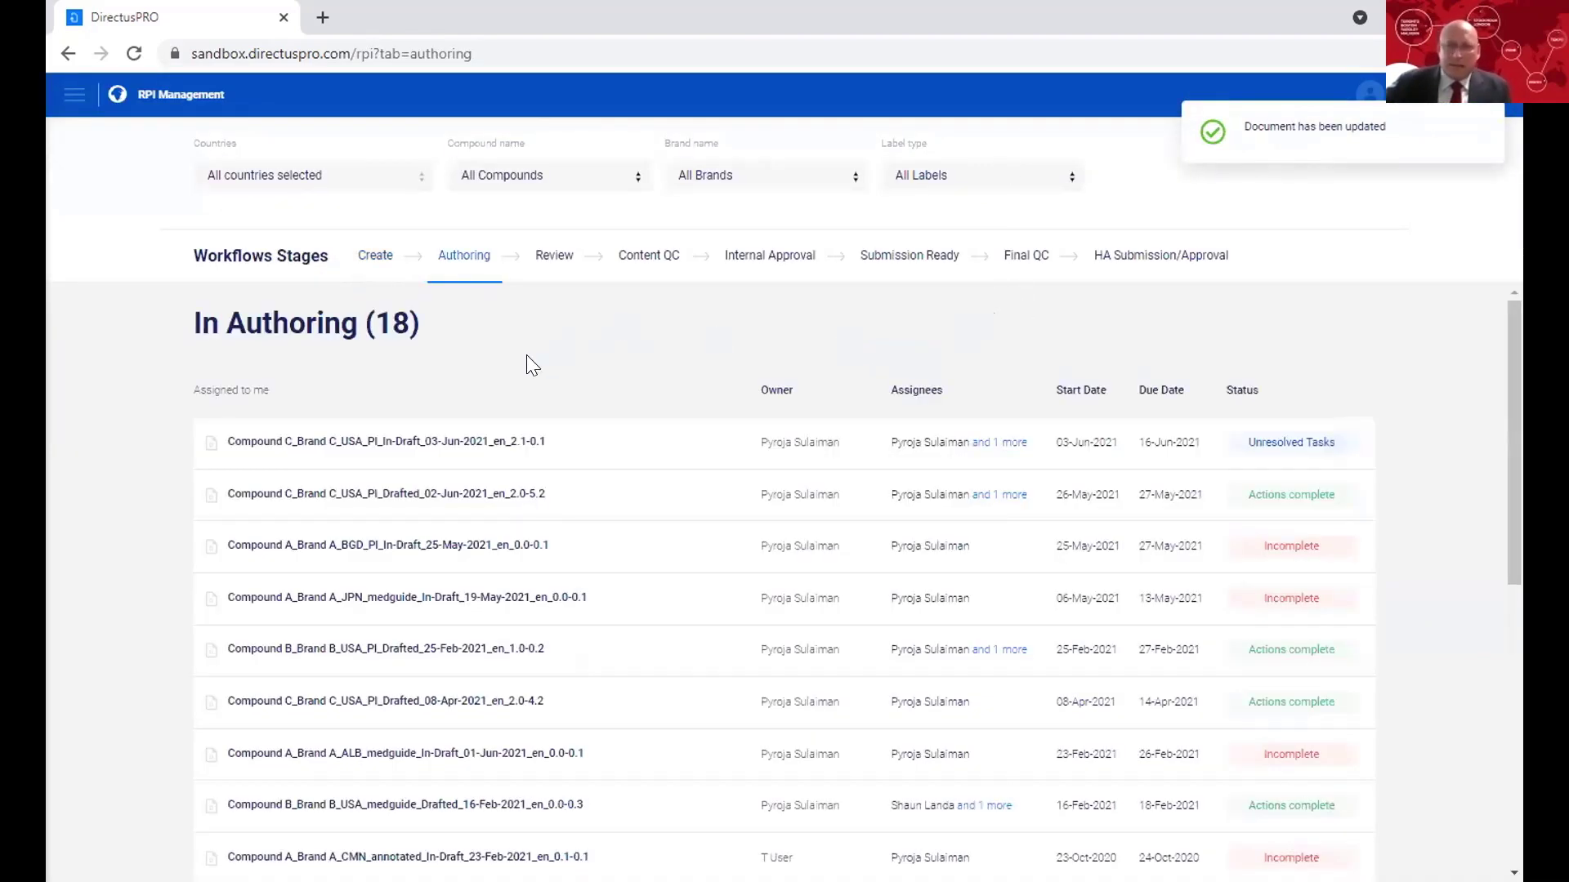
Step: Open the Compound C Brand C USA package insert draft 2.1-0.1 from the Authoring list in the editor
{"action": "left_click", "coordinate": [456, 445]}
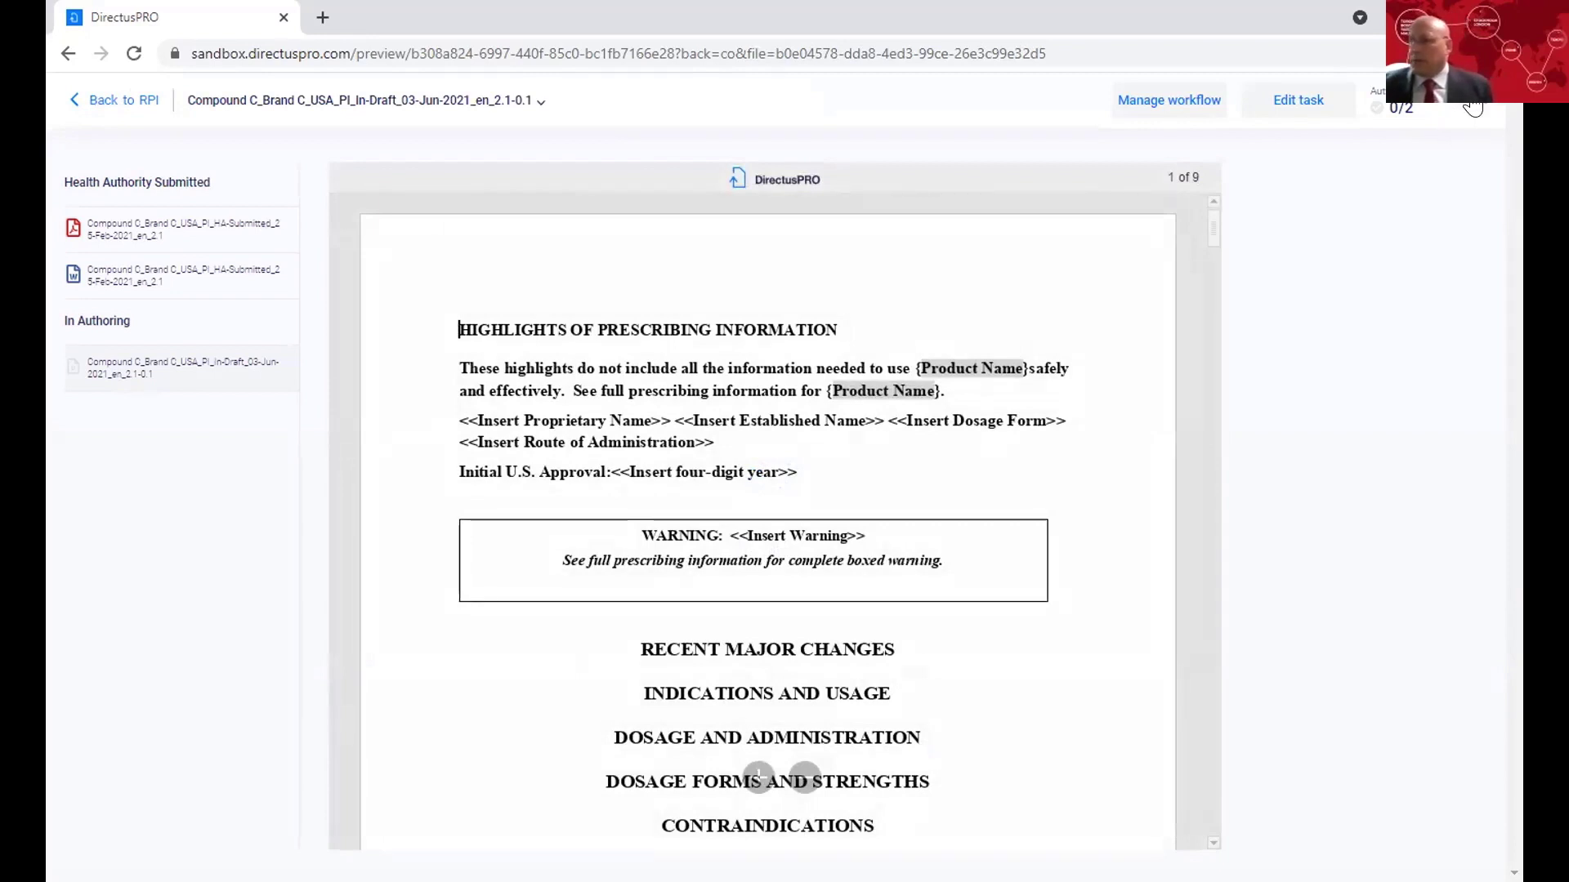
{"action": "left_click", "coordinate": [1473, 107]}
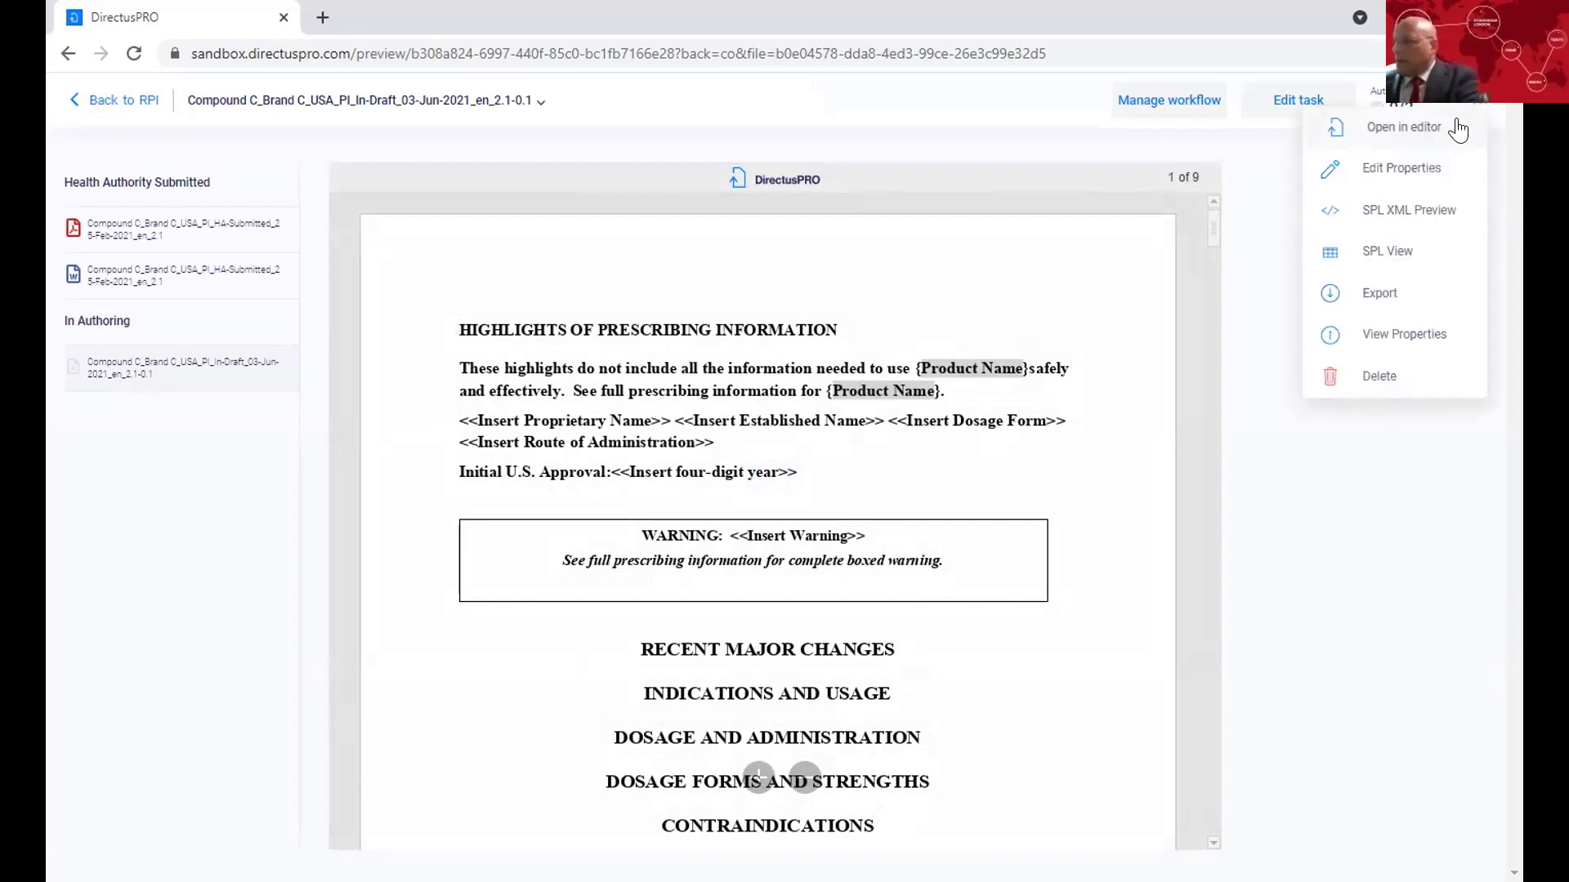
{"action": "left_click", "coordinate": [1458, 129]}
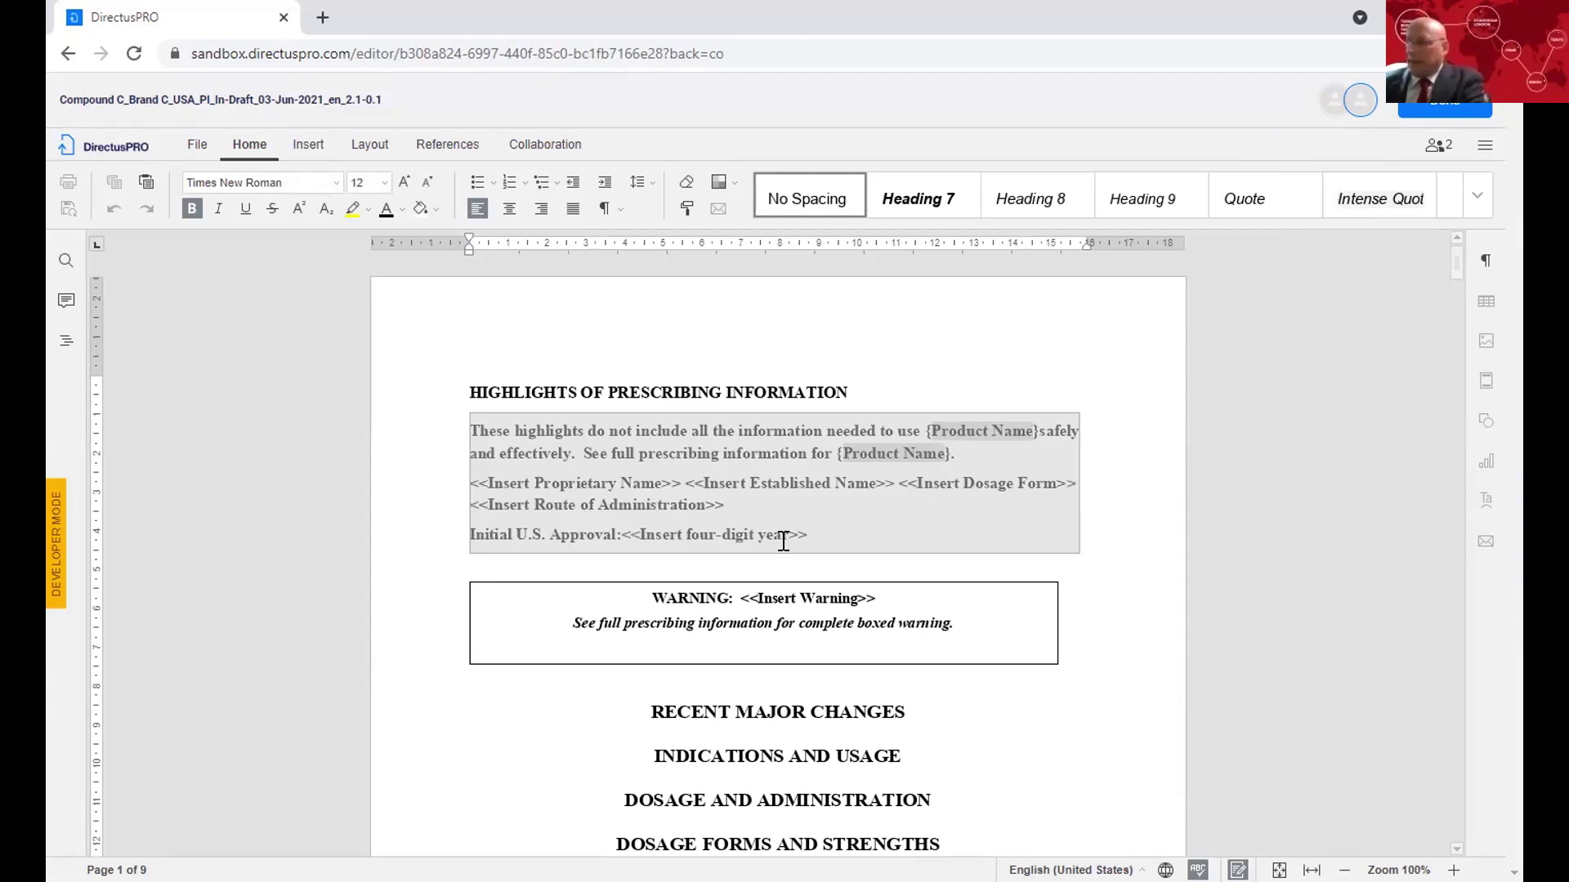
Step: Replace the "Insert four-digit year" placeholder after Initial U.S. Approval with 2021 and accept the tracked deletion
{"action": "key", "text": "End"}
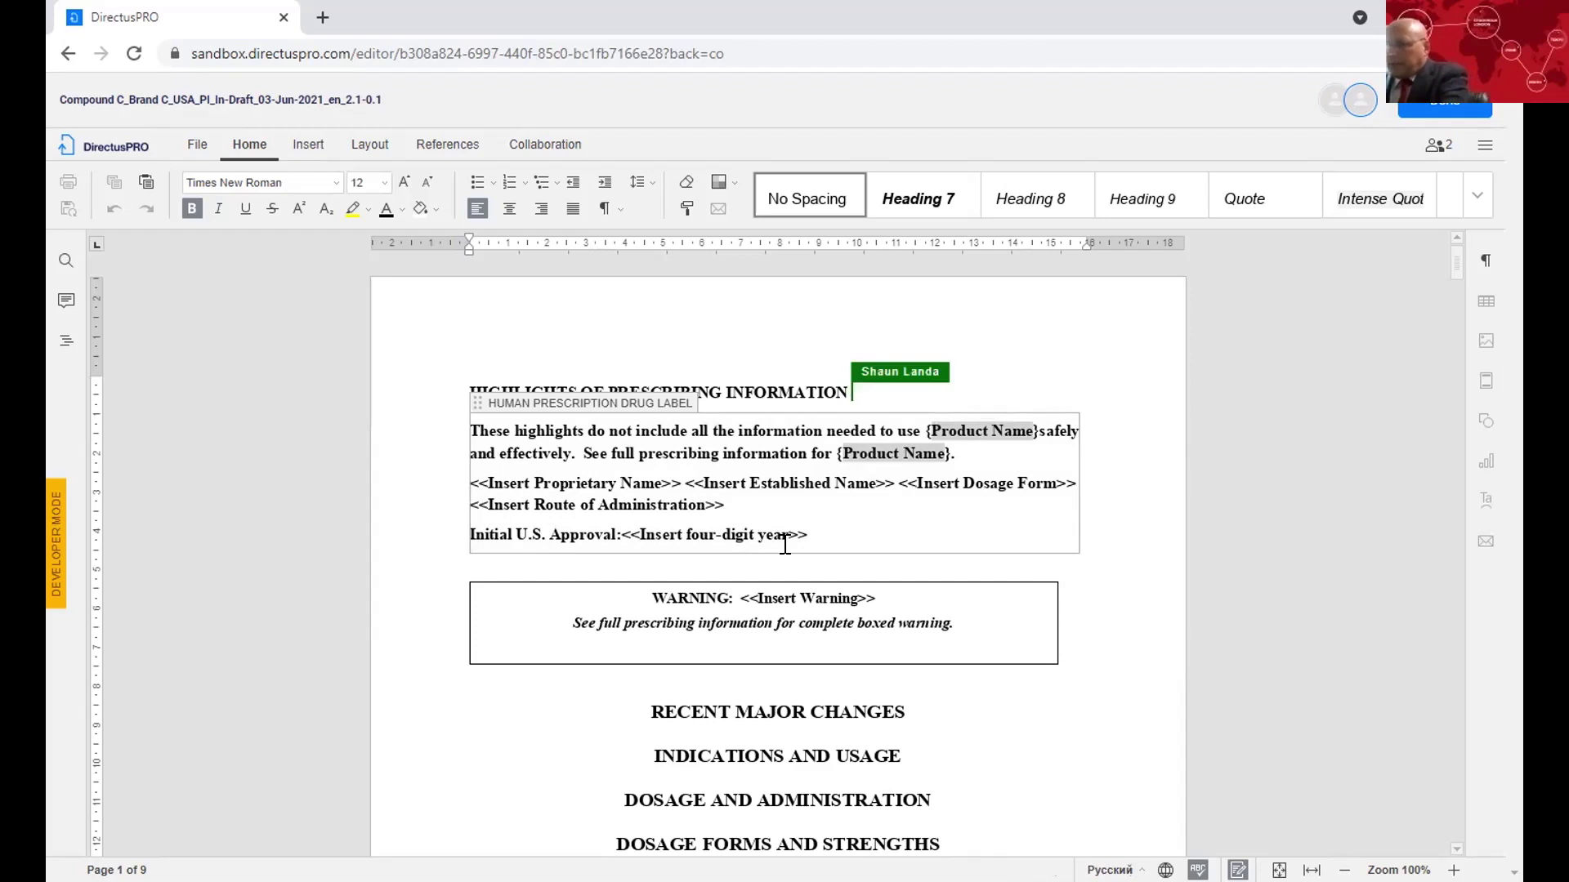
{"action": "key", "text": "BackSpace"}
{"action": "key", "text": "BackSpace"}
{"action": "key", "text": "BackSpace"}
{"action": "key", "text": "BackSpace"}
{"action": "key", "text": "BackSpace"}
{"action": "key", "text": "BackSpace"}
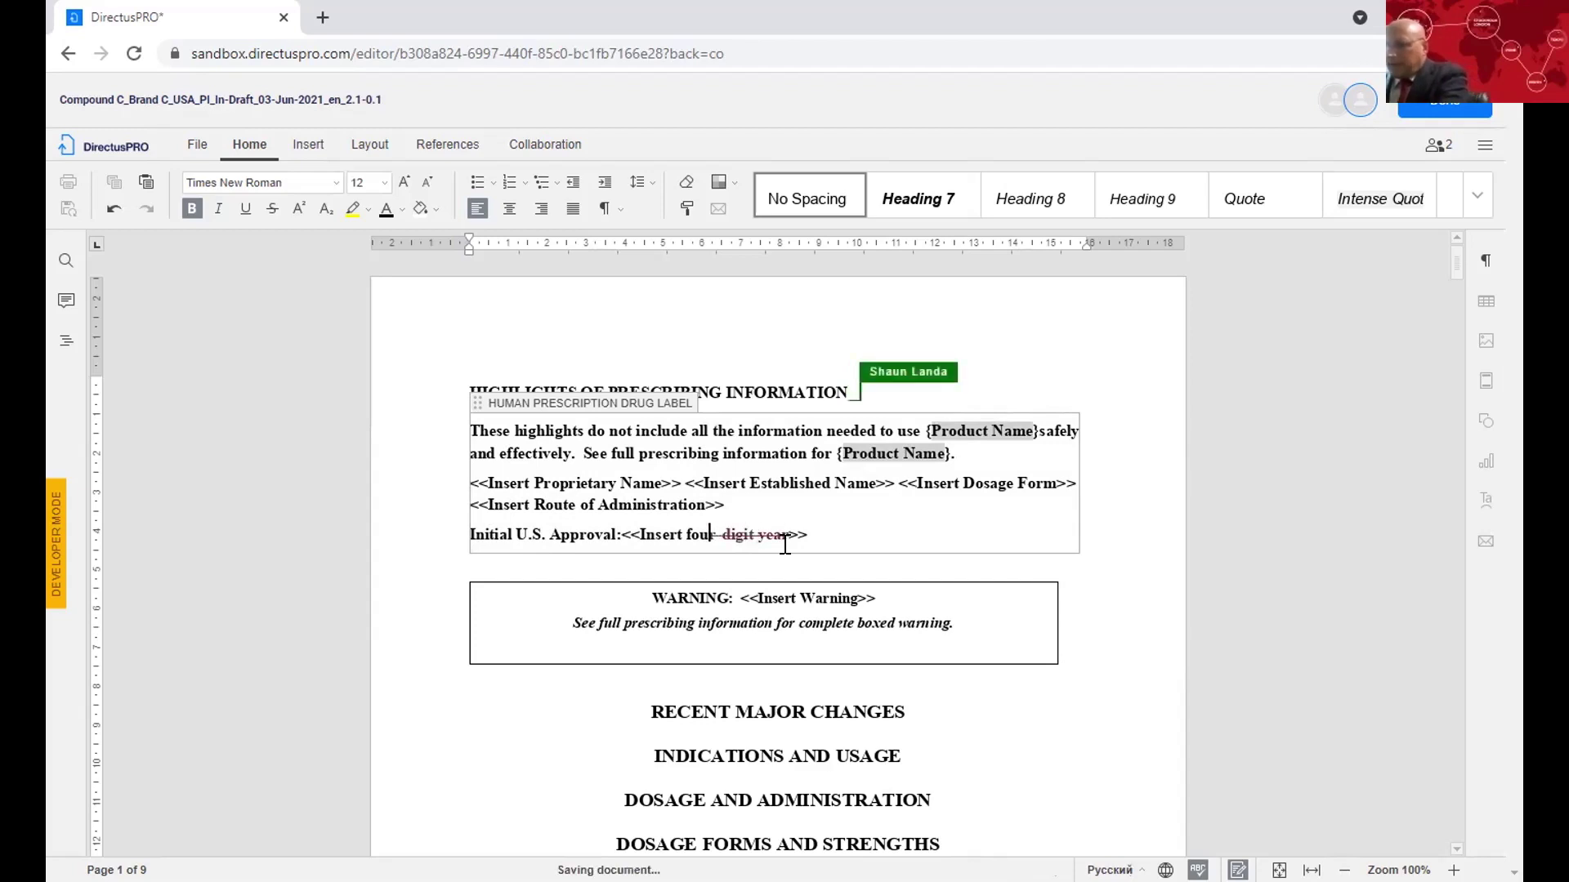
{"action": "key", "text": "BackSpace"}
{"action": "key", "text": "BackSpace"}
{"action": "key", "text": "BackSpace"}
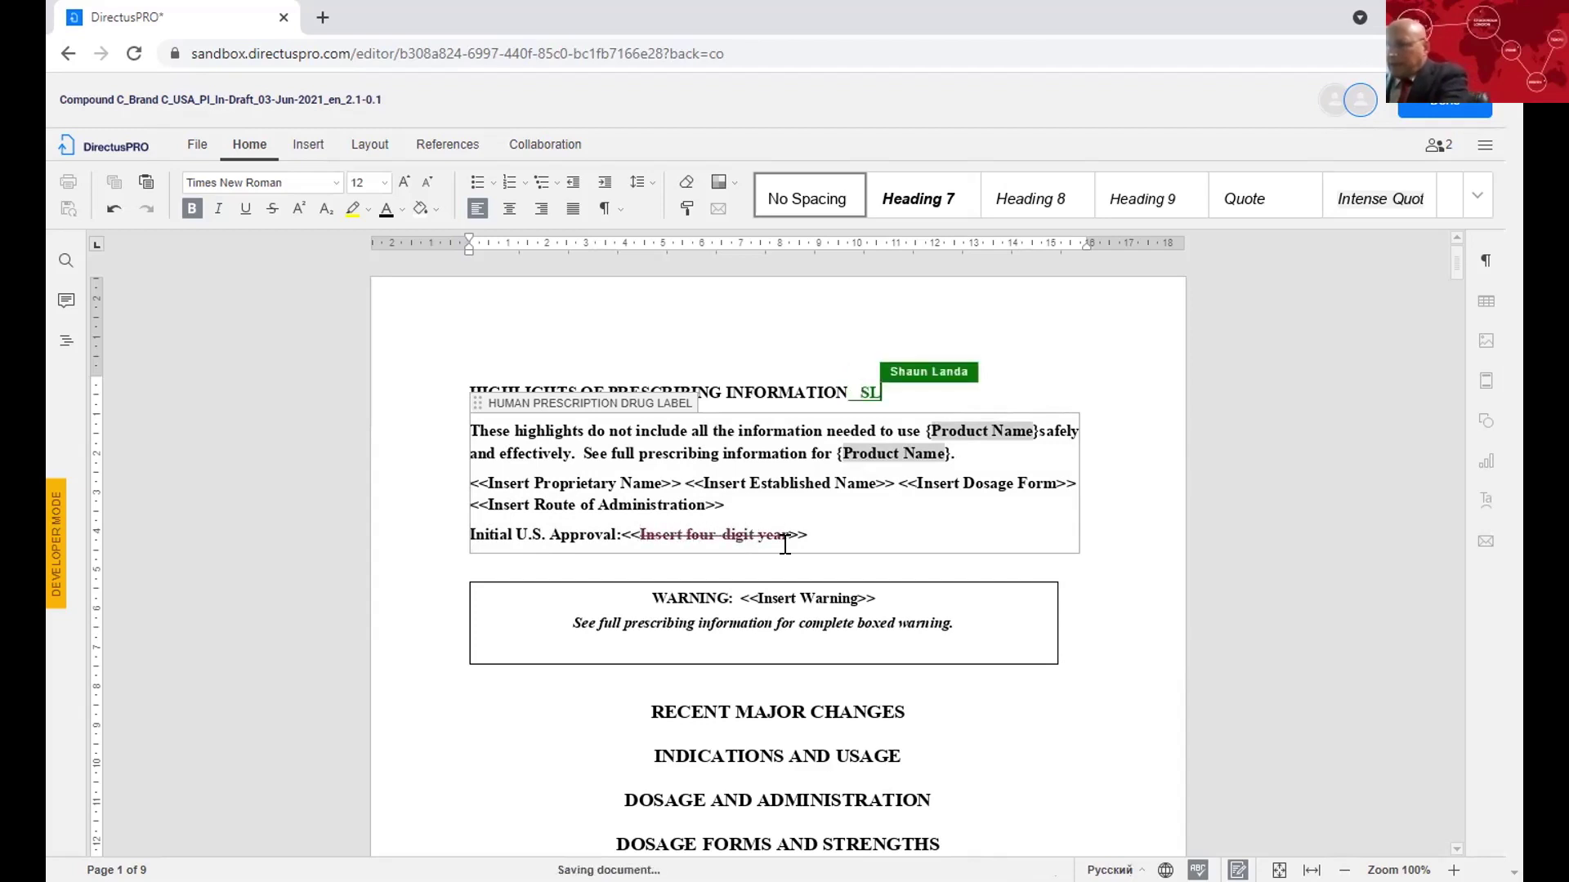
{"action": "type", "text": "2021"}
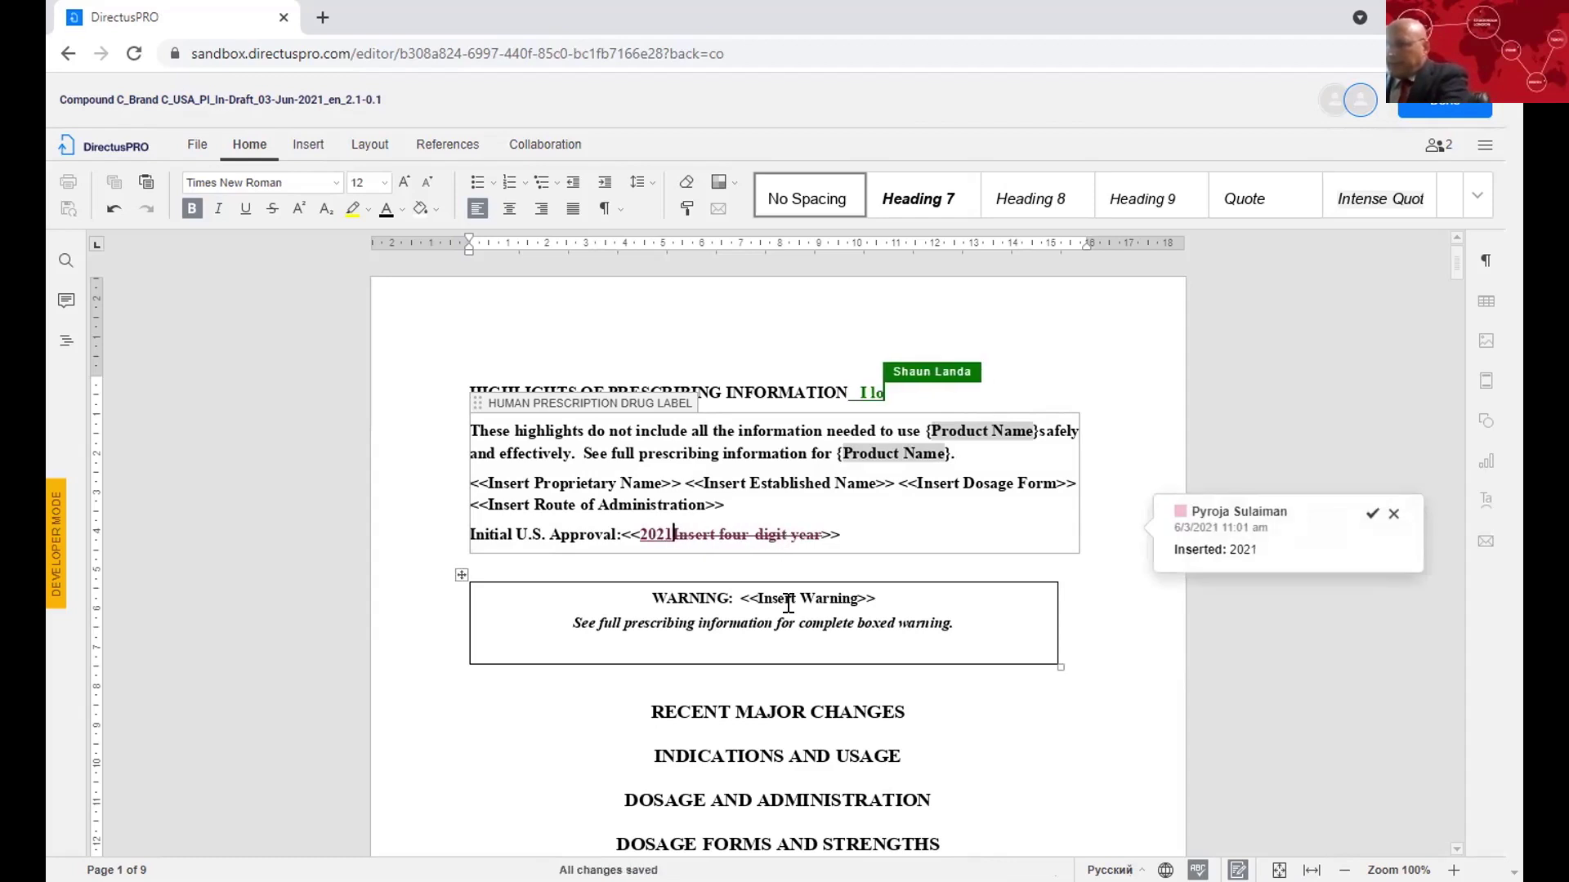
{"action": "right_click", "coordinate": [801, 529]}
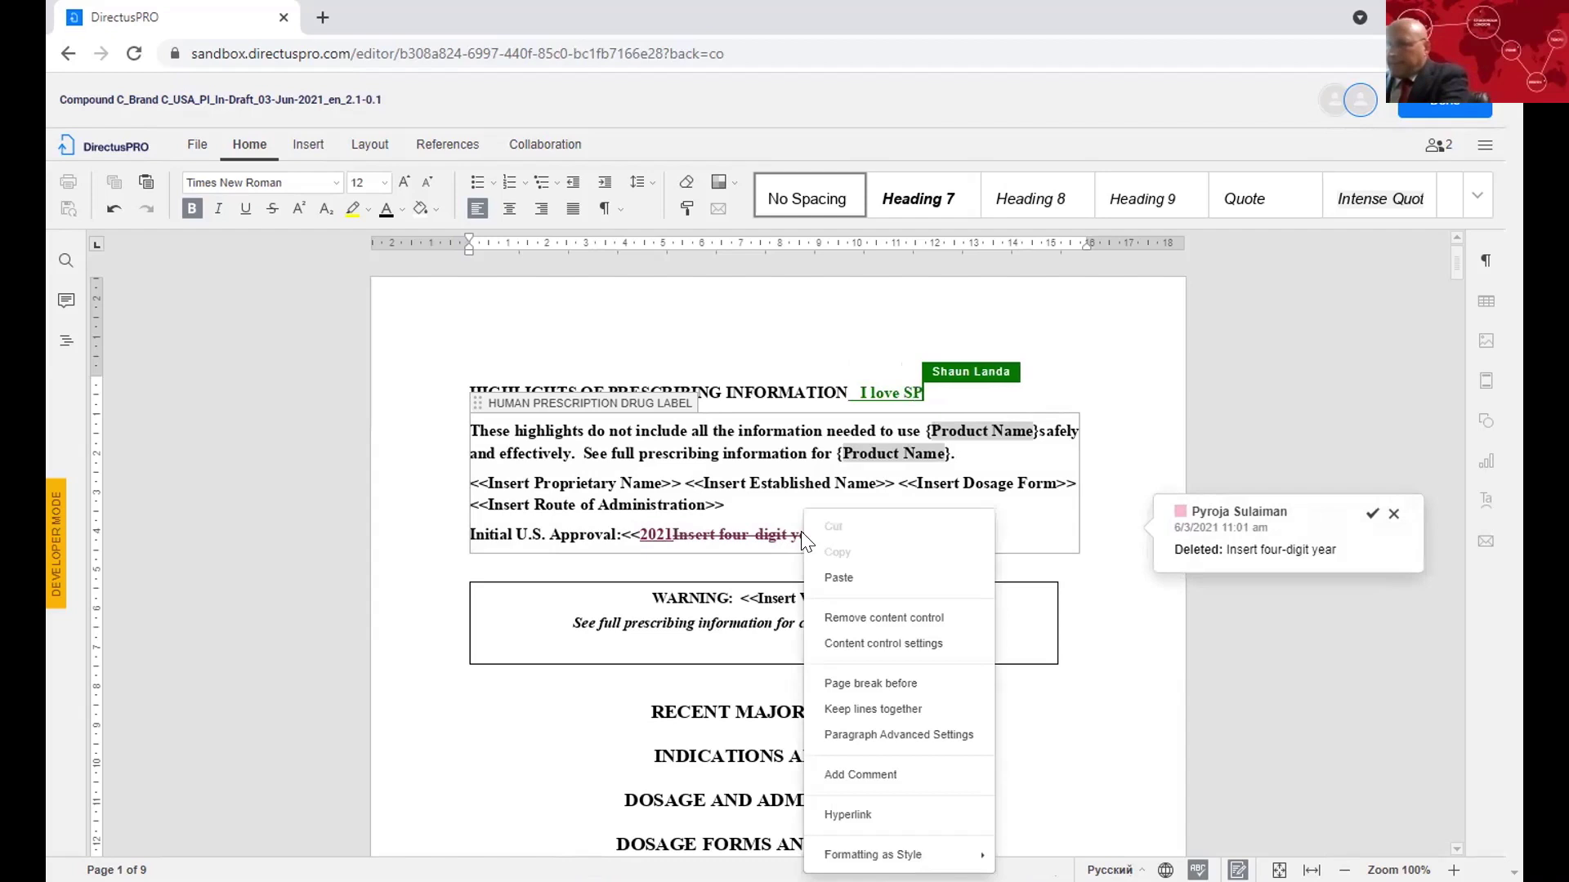
{"action": "left_click", "coordinate": [1370, 513]}
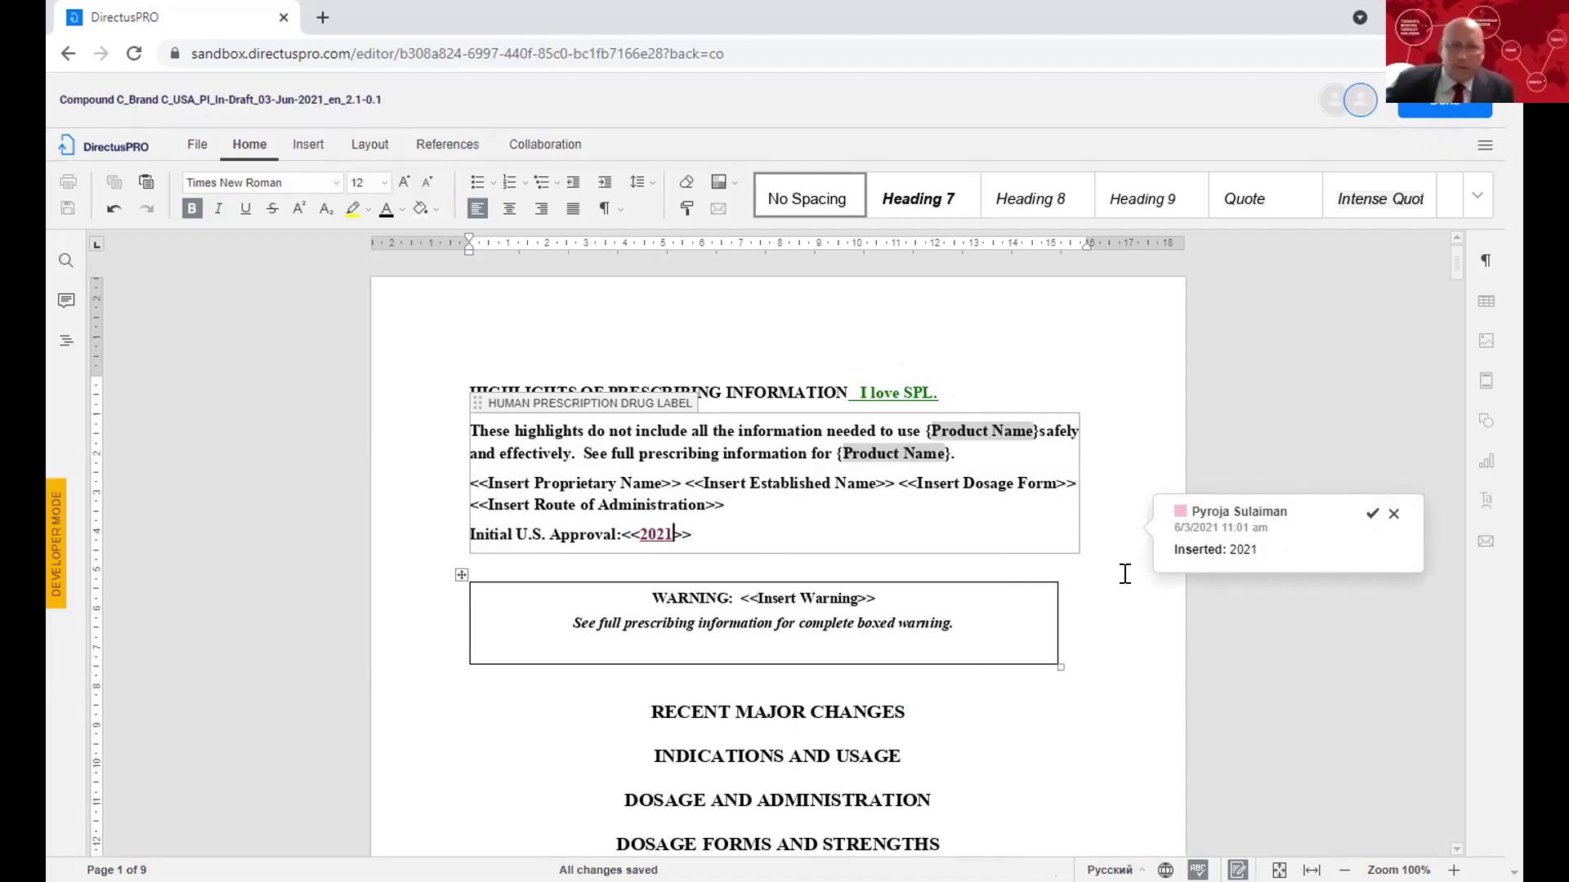
Step: Finish editing the draft, confirm completion of its authoring task, and check each assigned author's status in the authoring progress
{"action": "left_click", "coordinate": [1408, 112]}
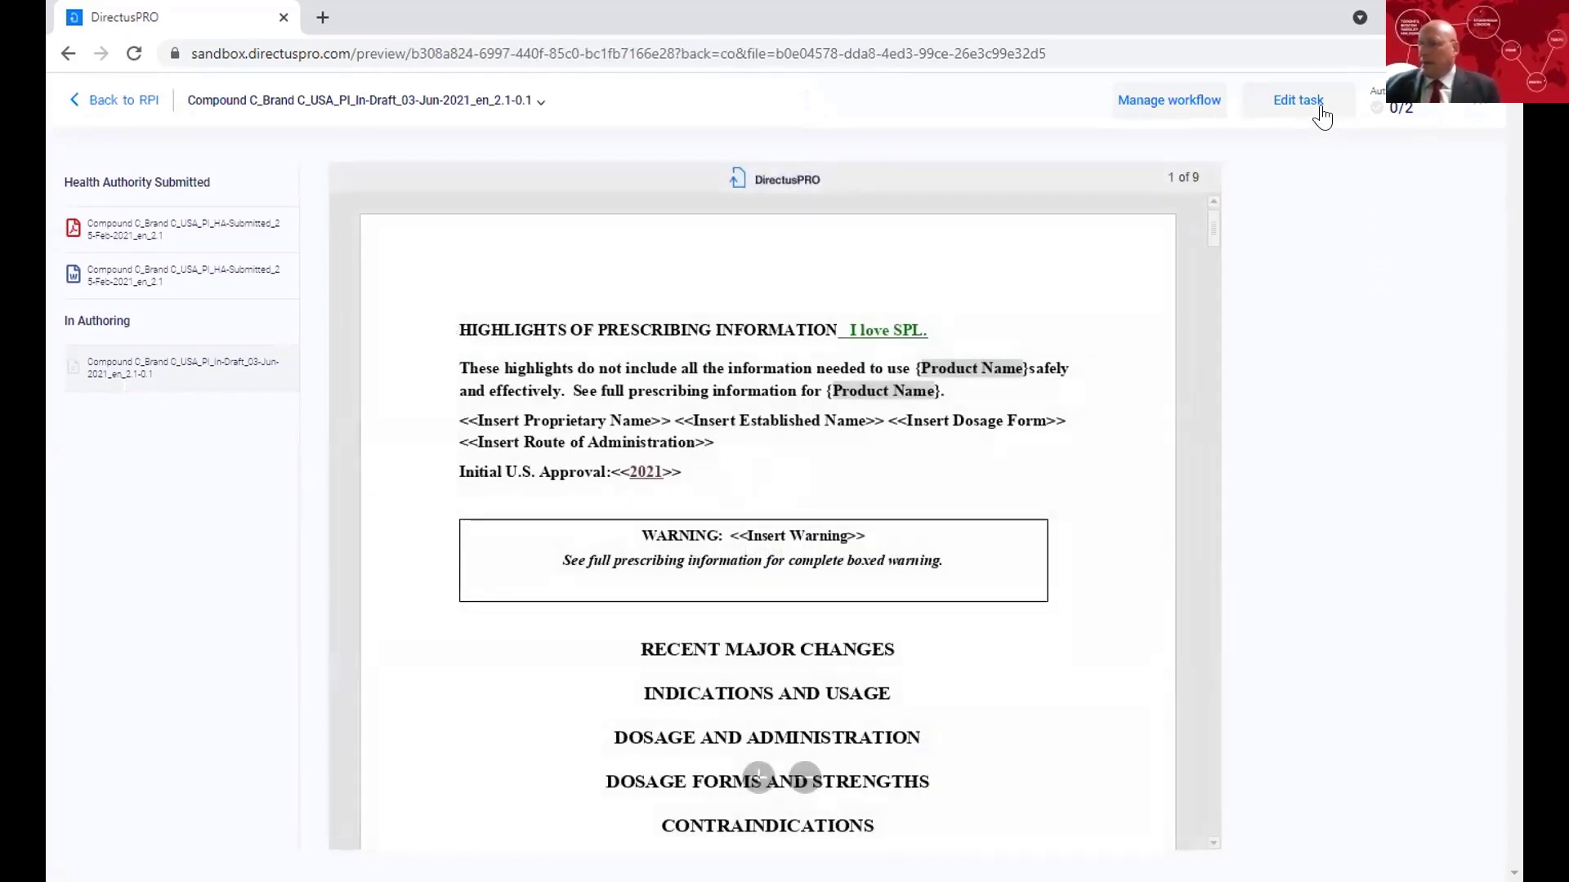
{"action": "left_click", "coordinate": [1319, 105]}
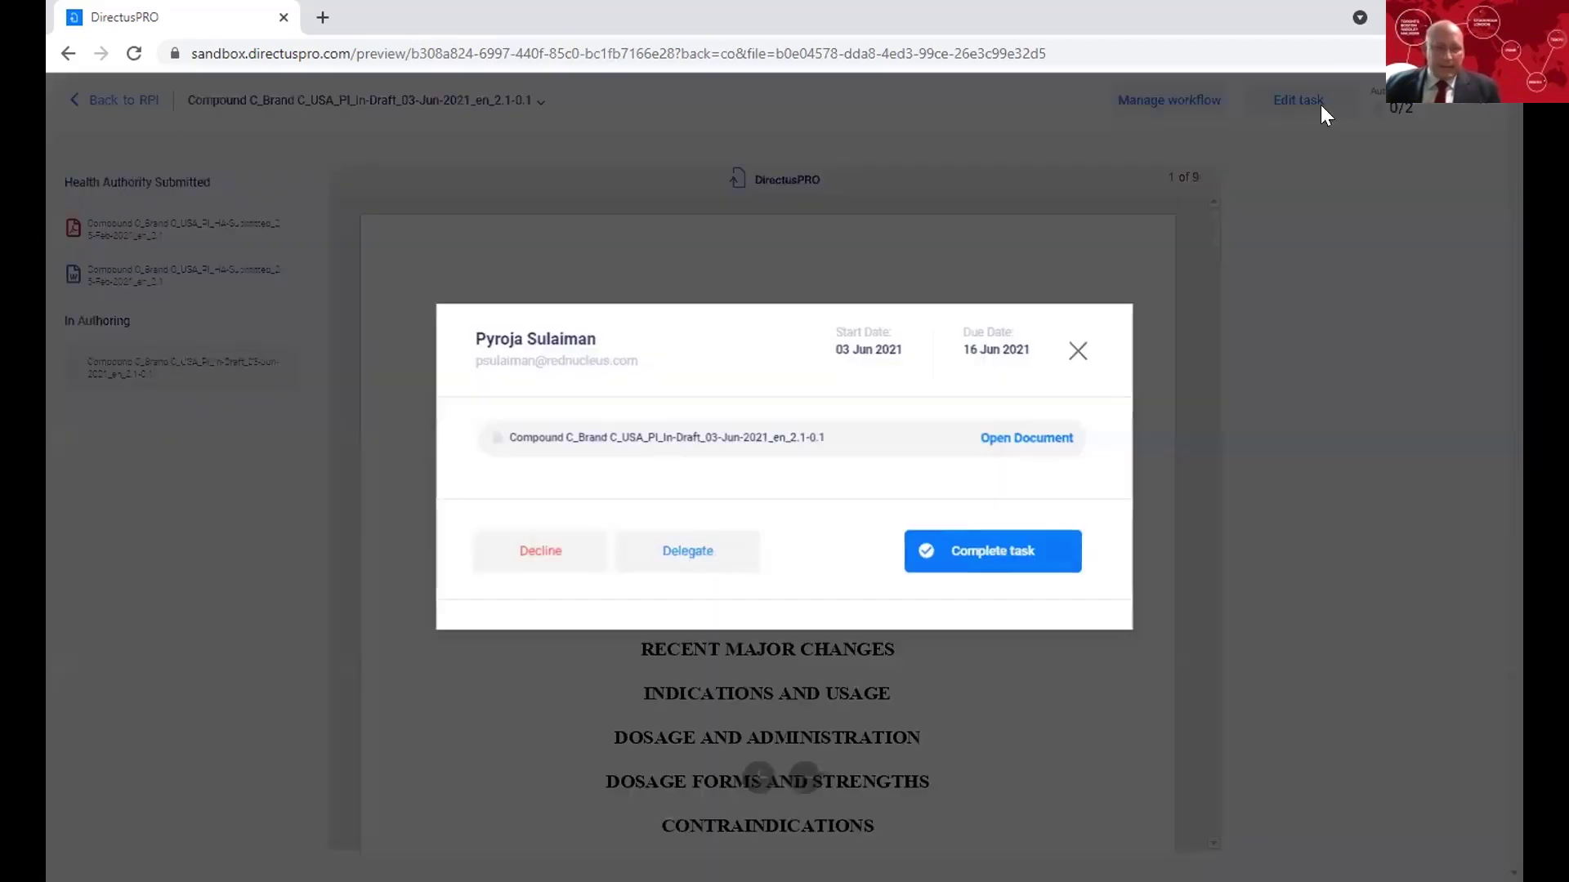
{"action": "left_click", "coordinate": [1031, 549]}
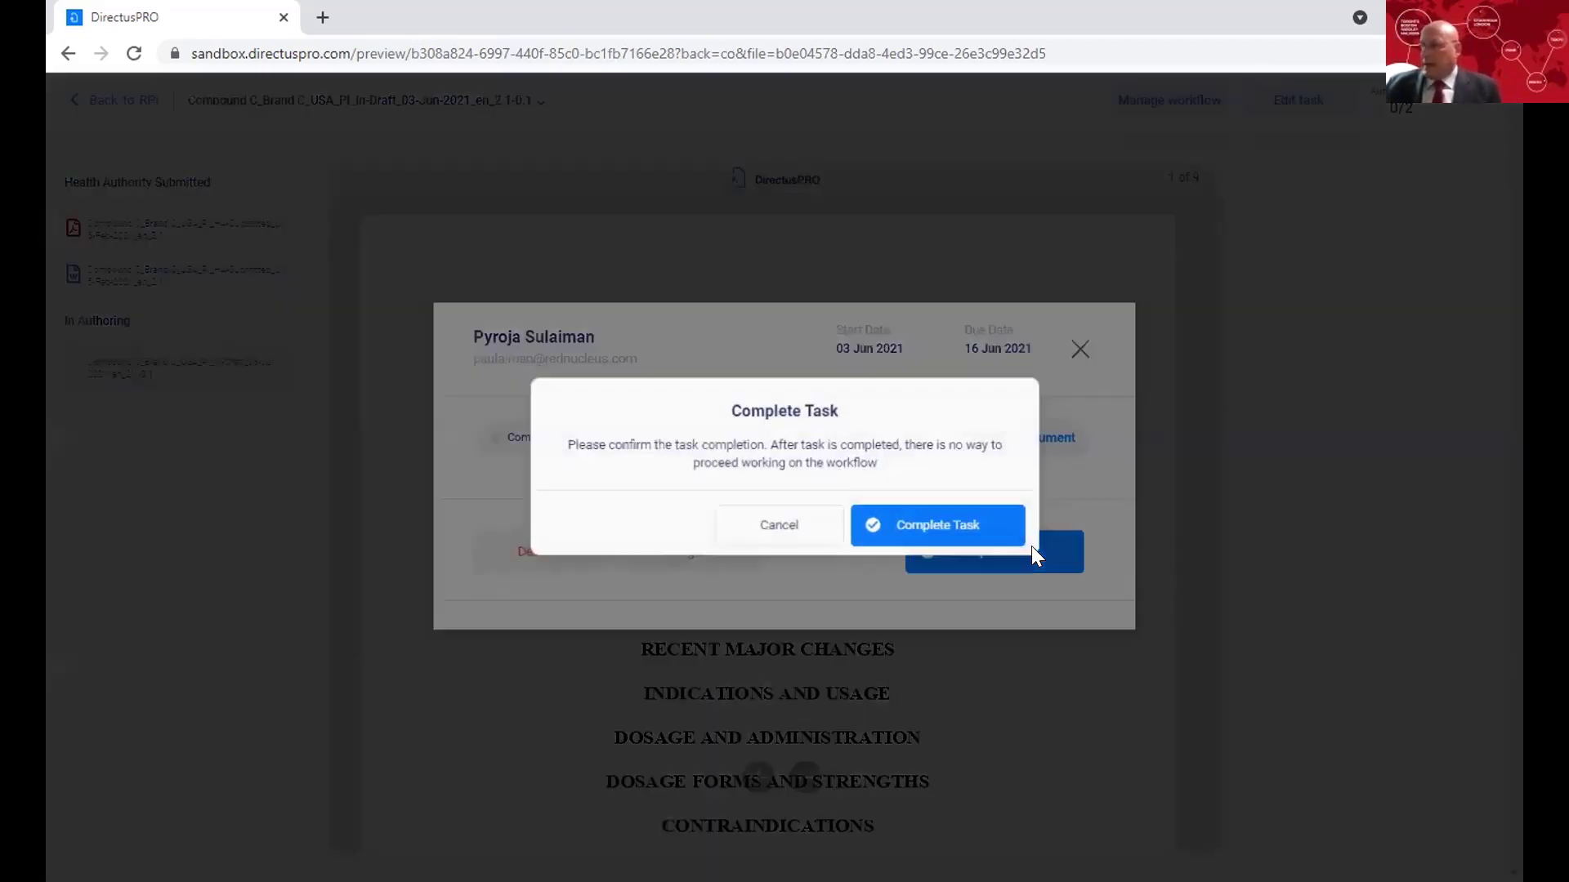
{"action": "left_click", "coordinate": [1012, 532]}
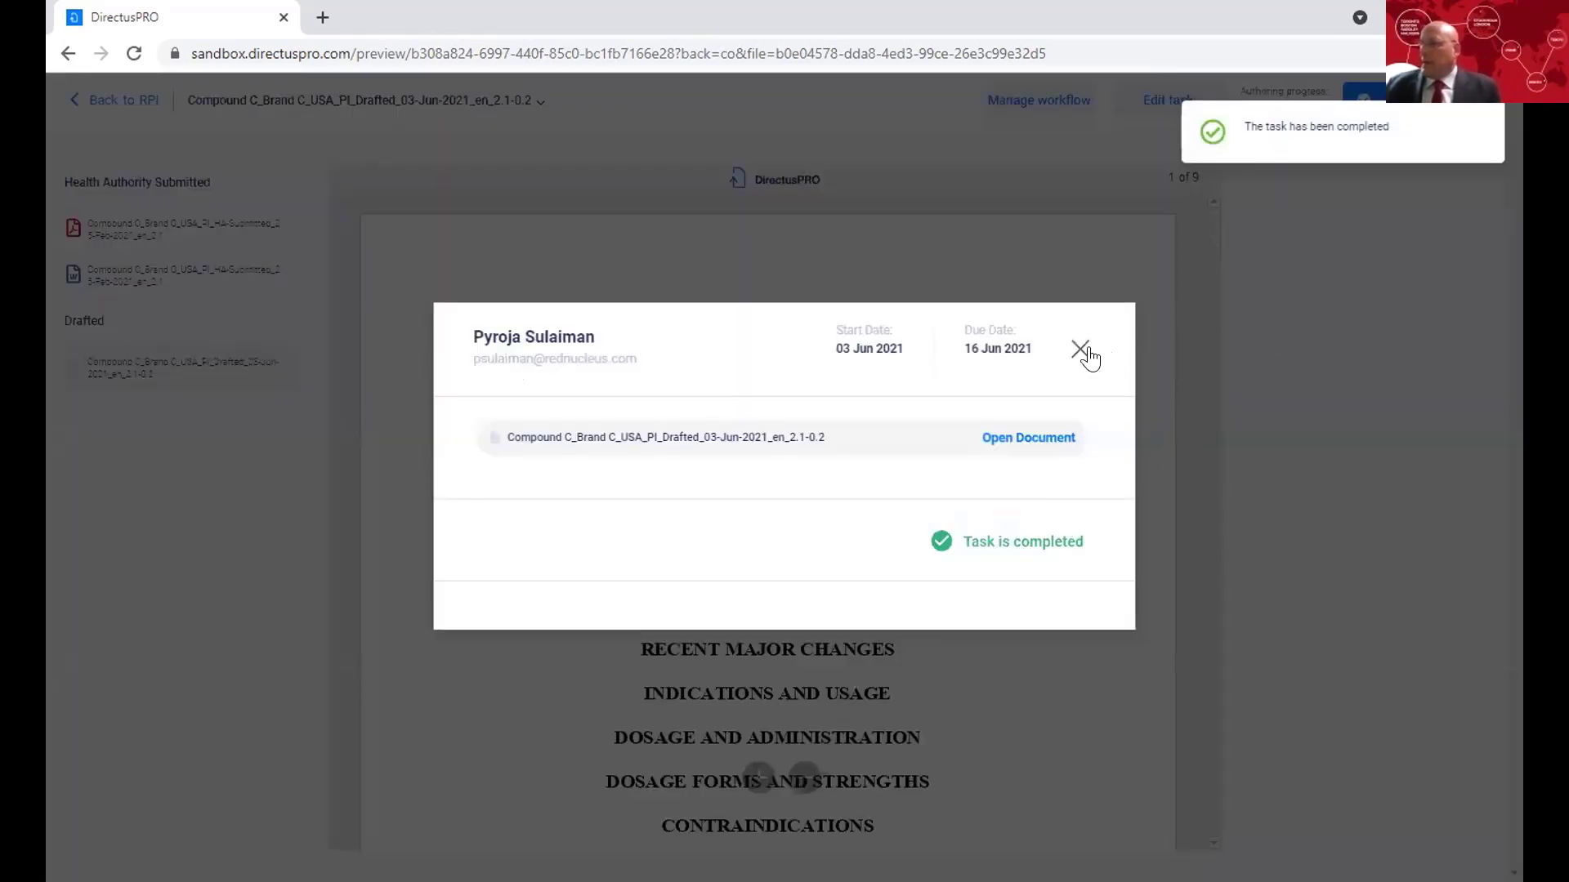
{"action": "left_click", "coordinate": [1149, 342]}
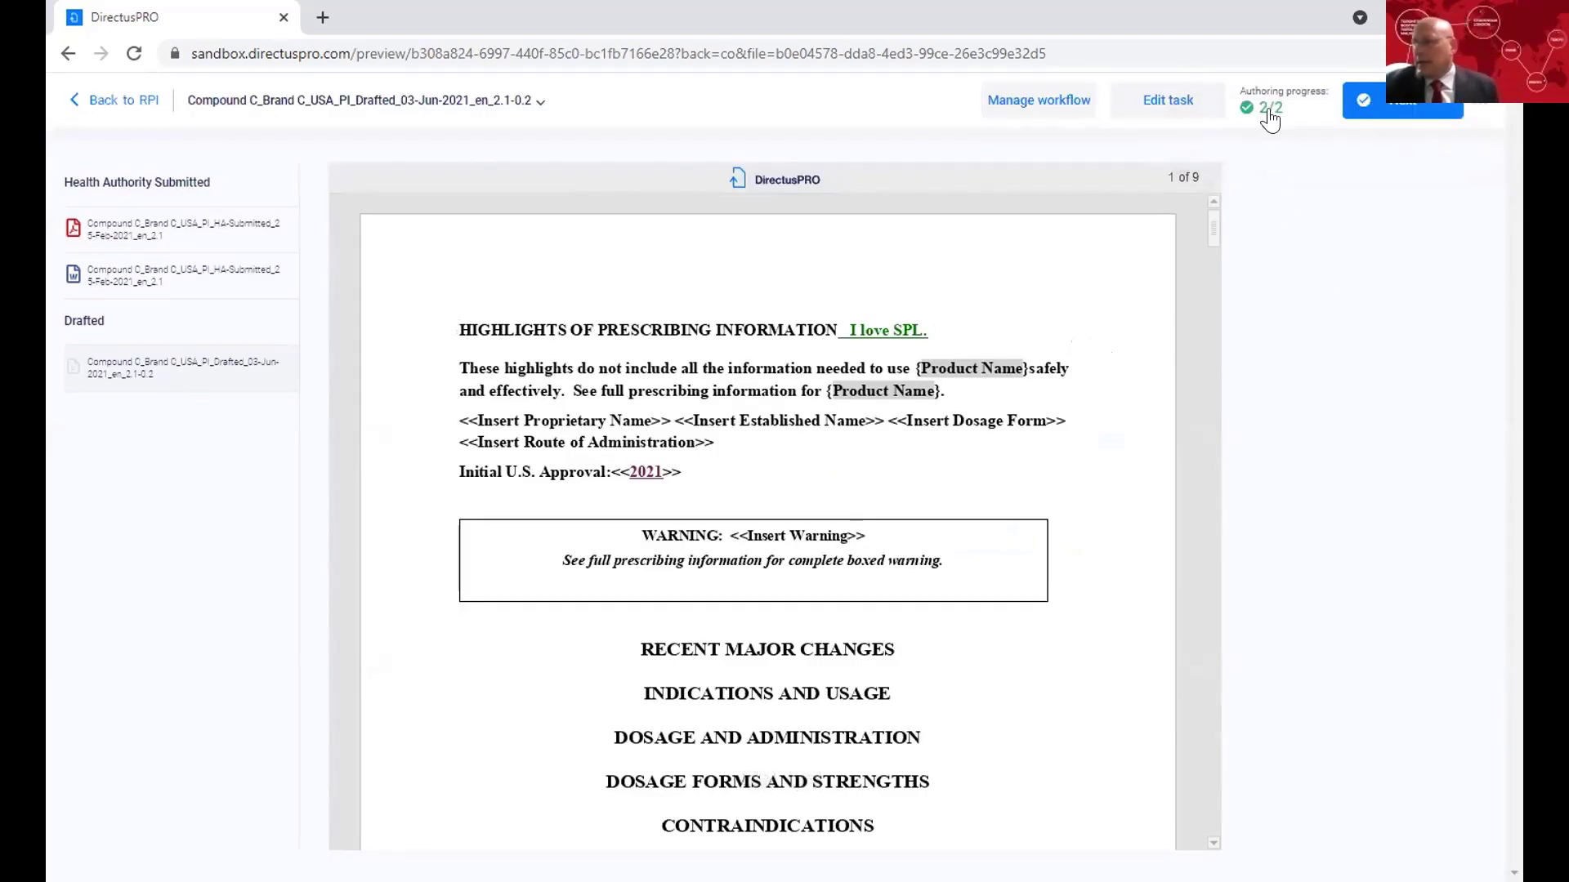
{"action": "left_click", "coordinate": [1271, 110]}
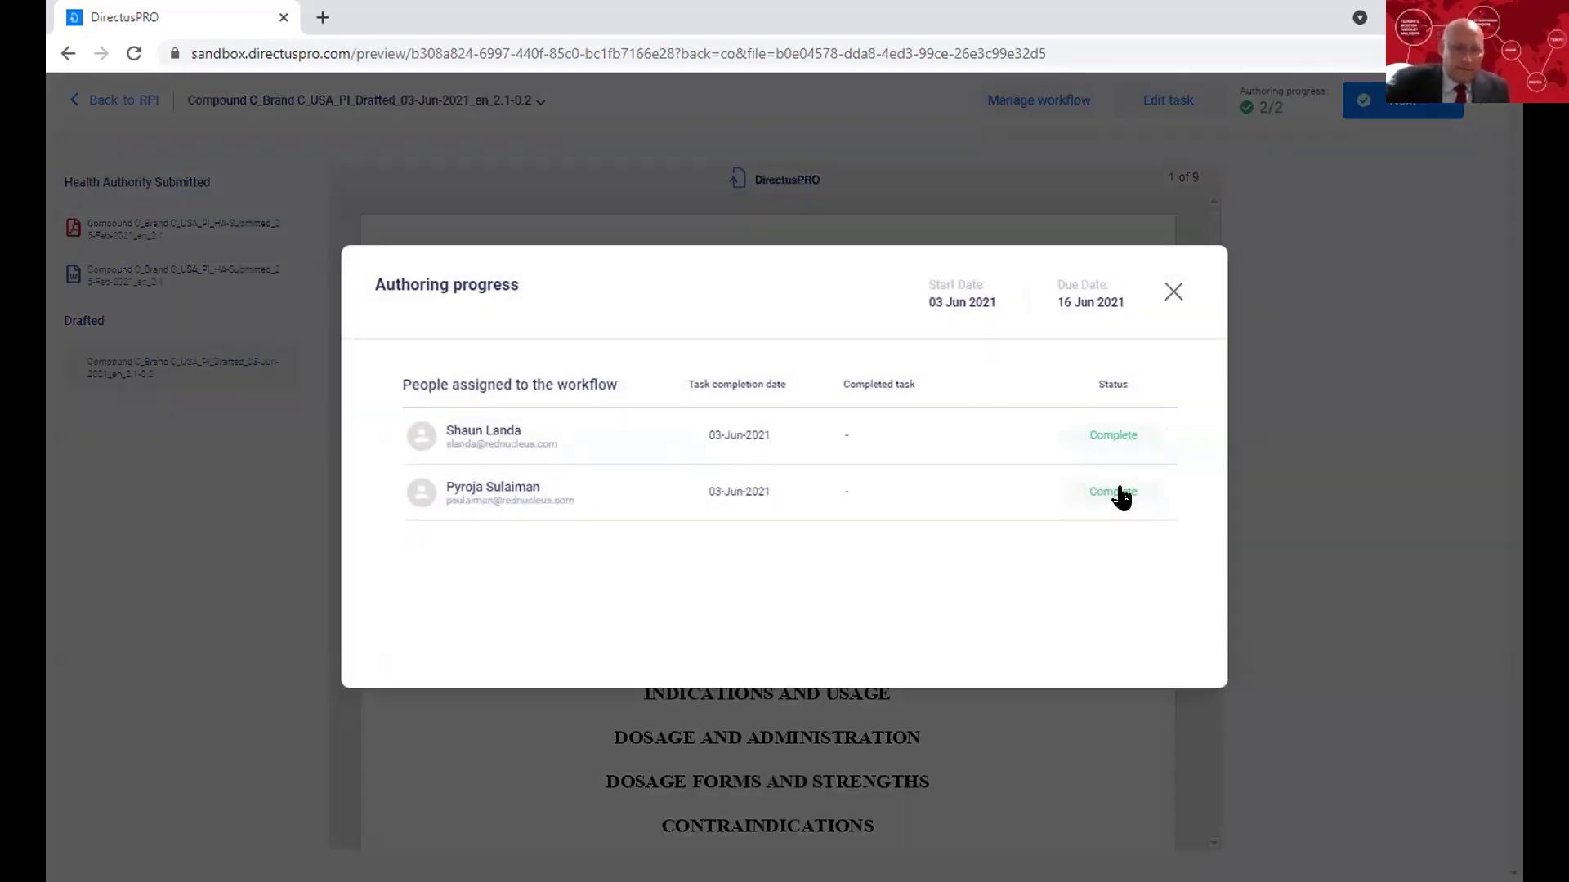
{"action": "left_click", "coordinate": [1171, 293]}
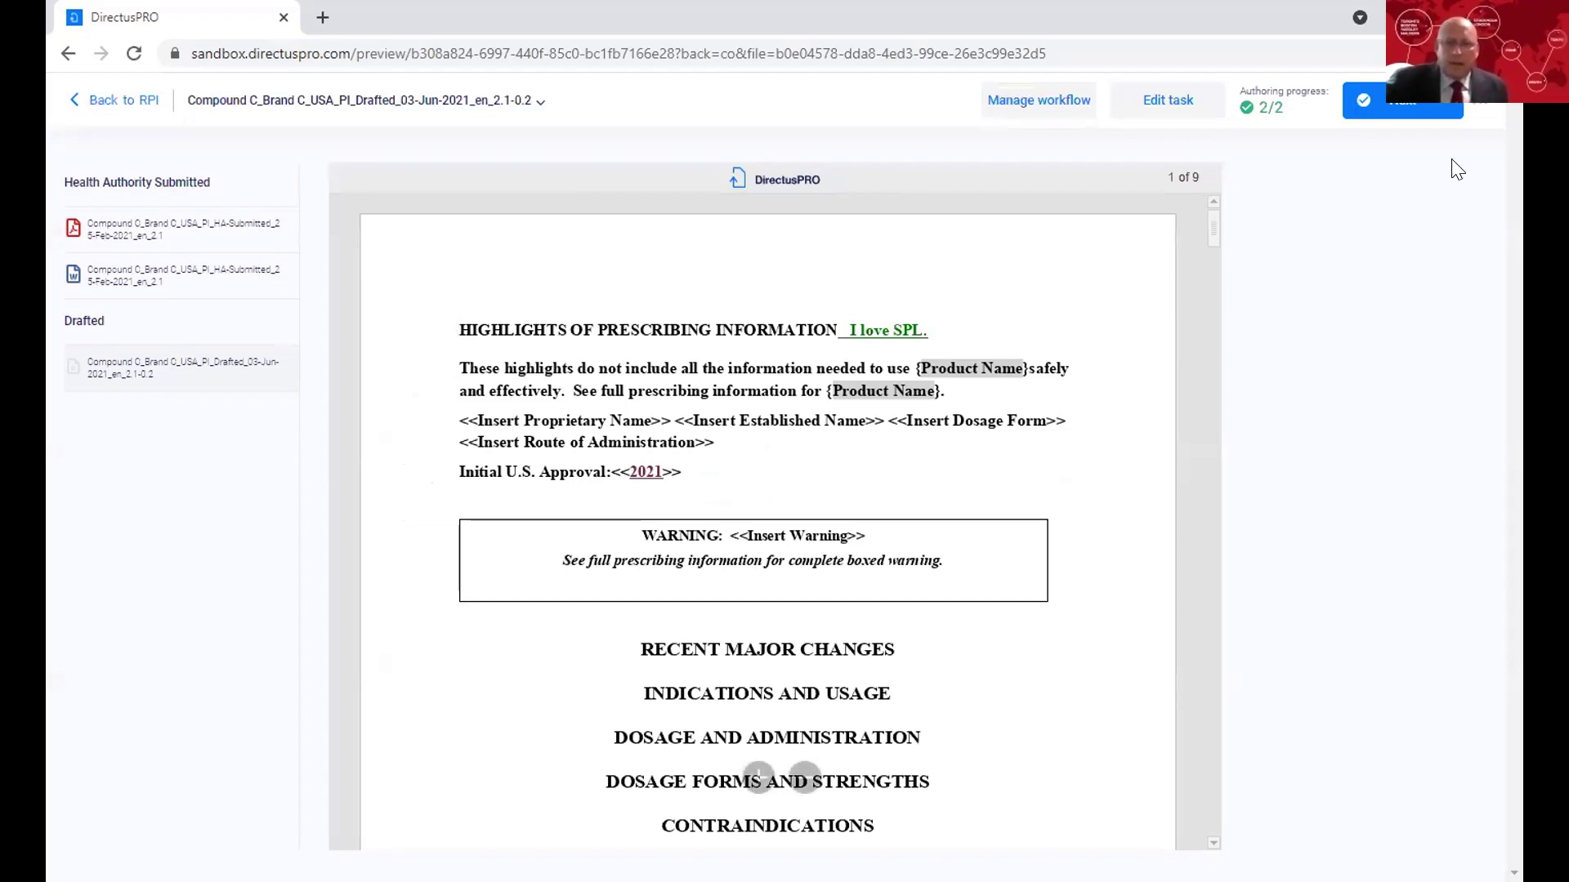
Step: Preview the drafted label's SPL XML and examine its header, title, warning, and Indications and Usage section markup
{"action": "left_click", "coordinate": [1475, 104]}
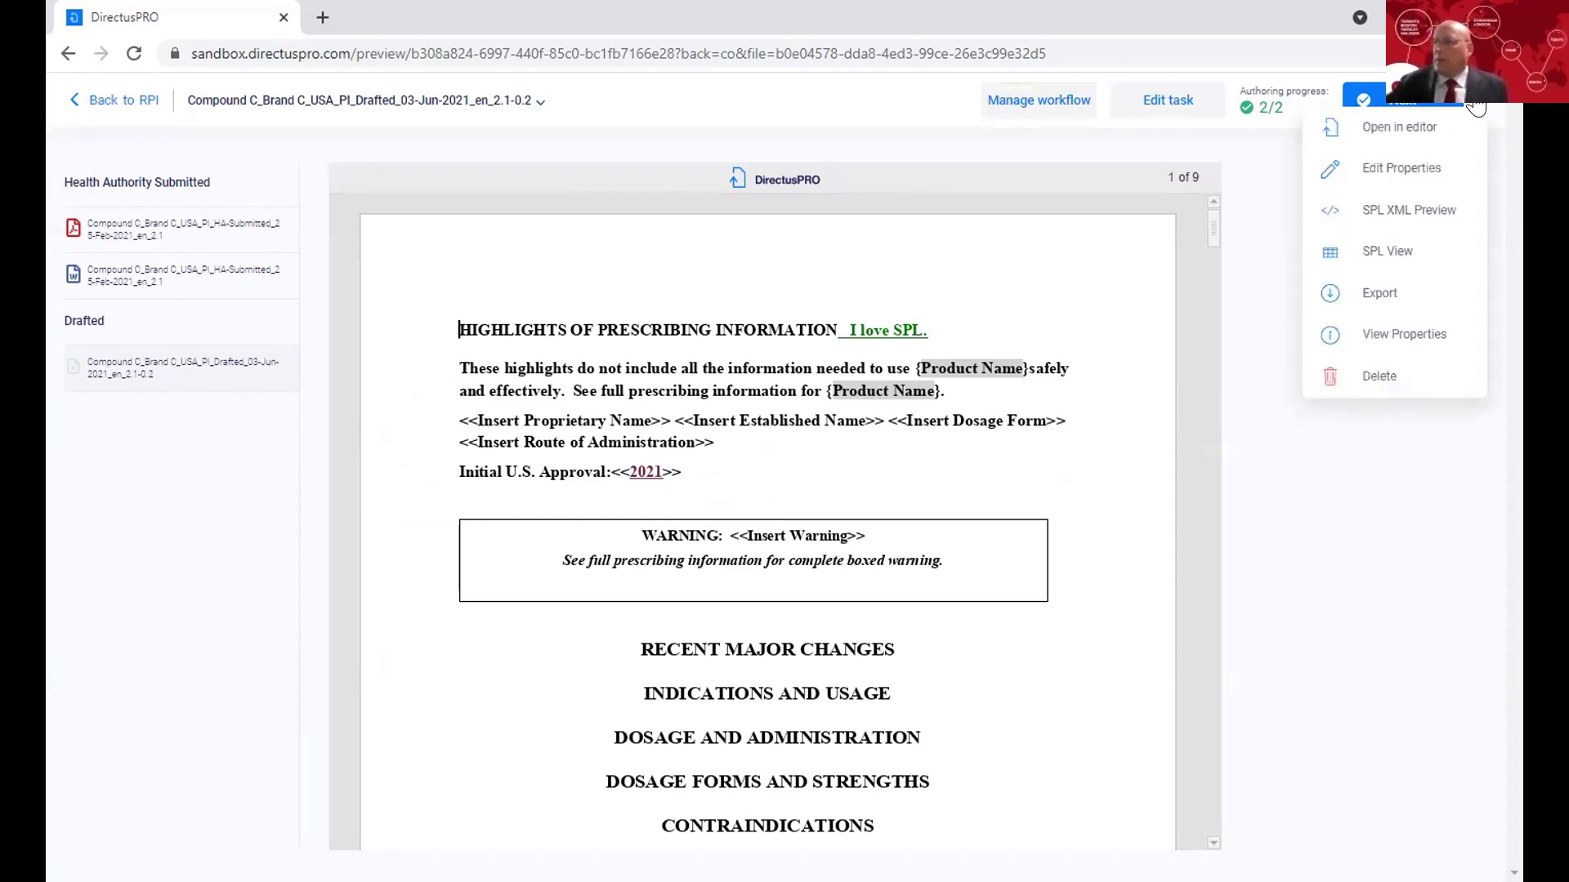
{"action": "left_click", "coordinate": [1446, 208]}
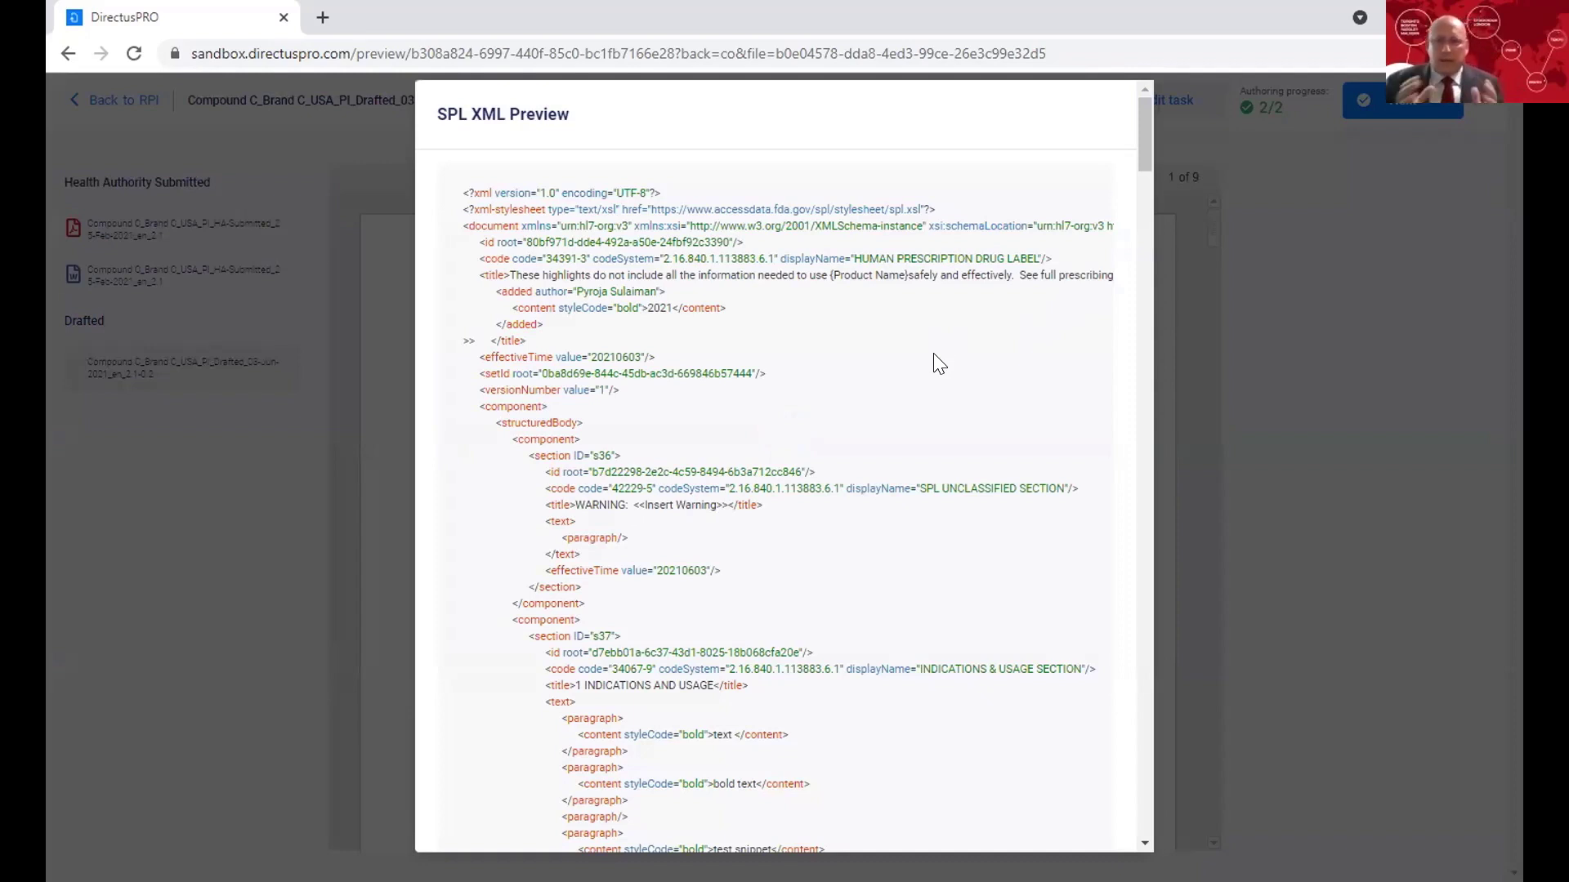
{"action": "scroll", "coordinate": [939, 364], "scroll_direction": "down", "scroll_amount": 1}
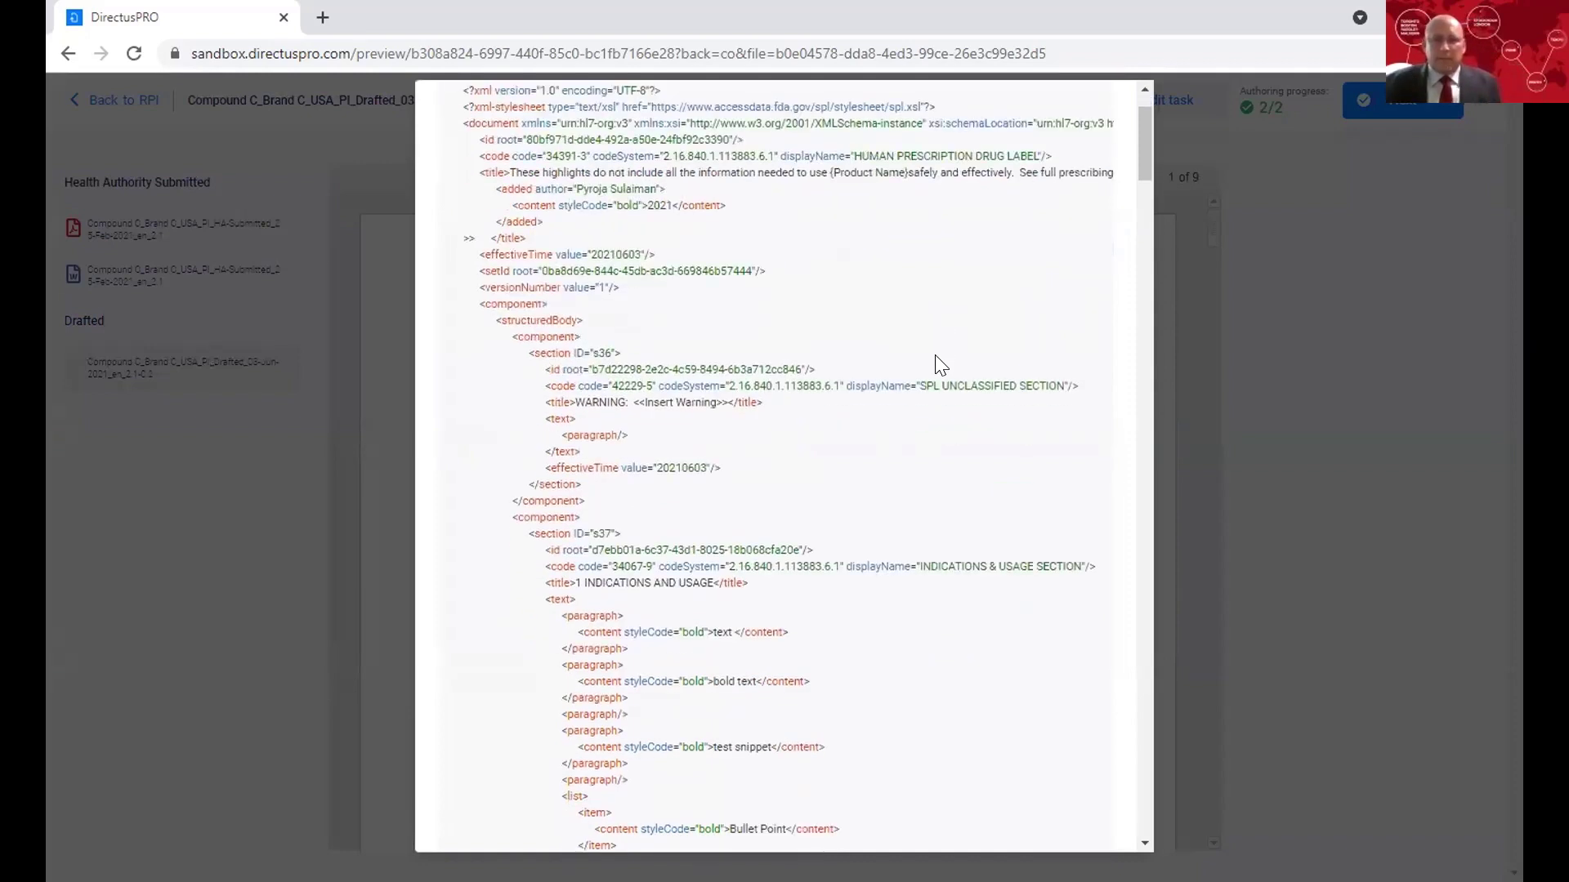
{"action": "scroll", "coordinate": [940, 364], "scroll_direction": "down", "scroll_amount": 1}
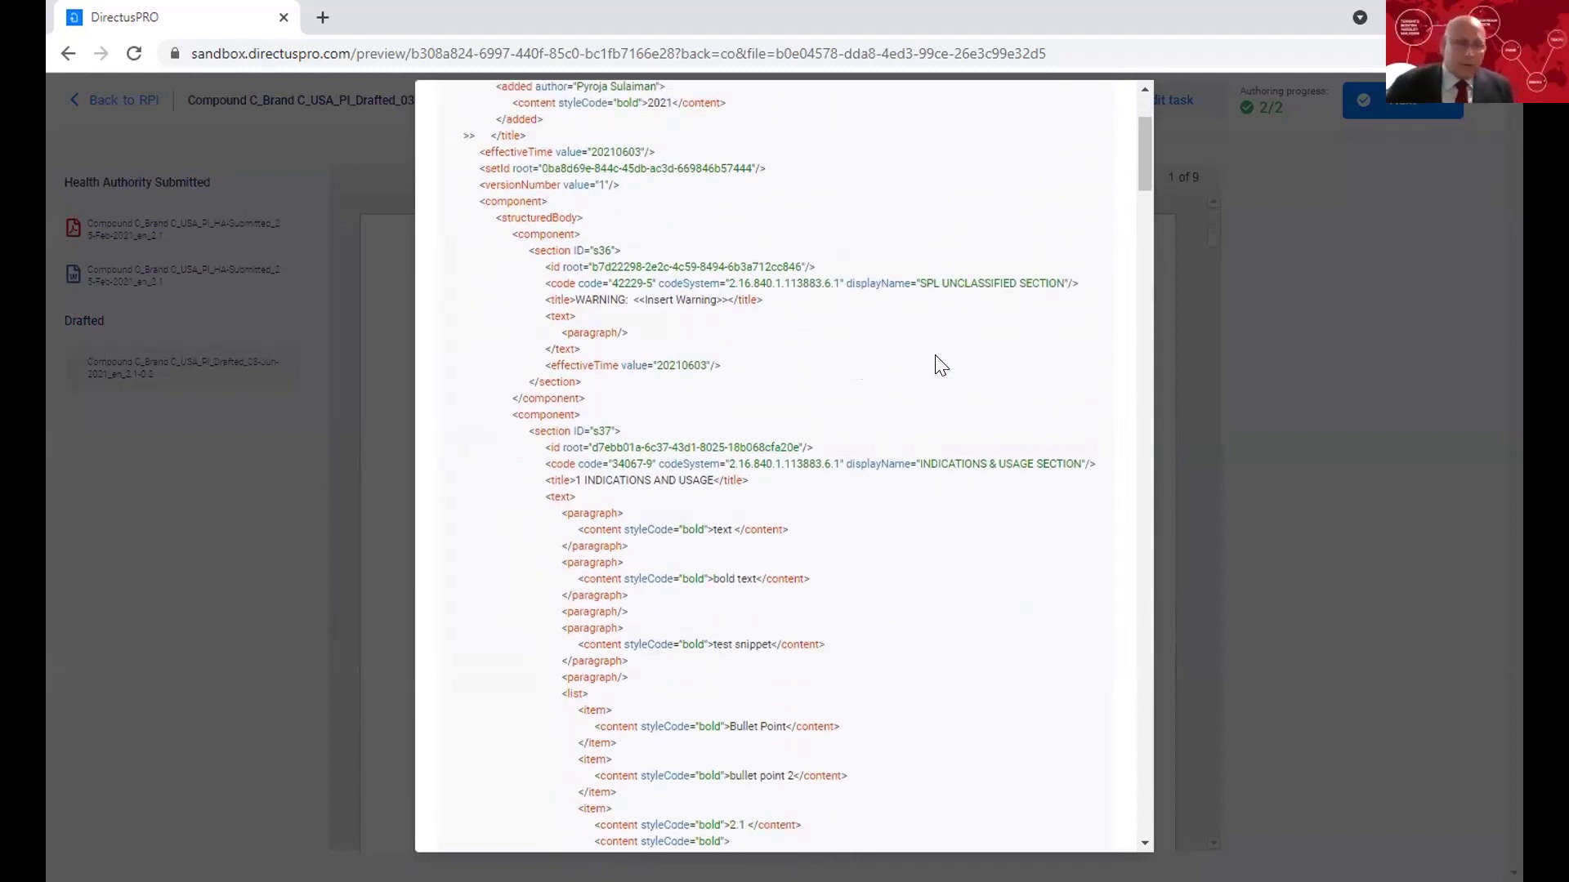
{"action": "scroll", "coordinate": [938, 359], "scroll_direction": "down", "scroll_amount": 1}
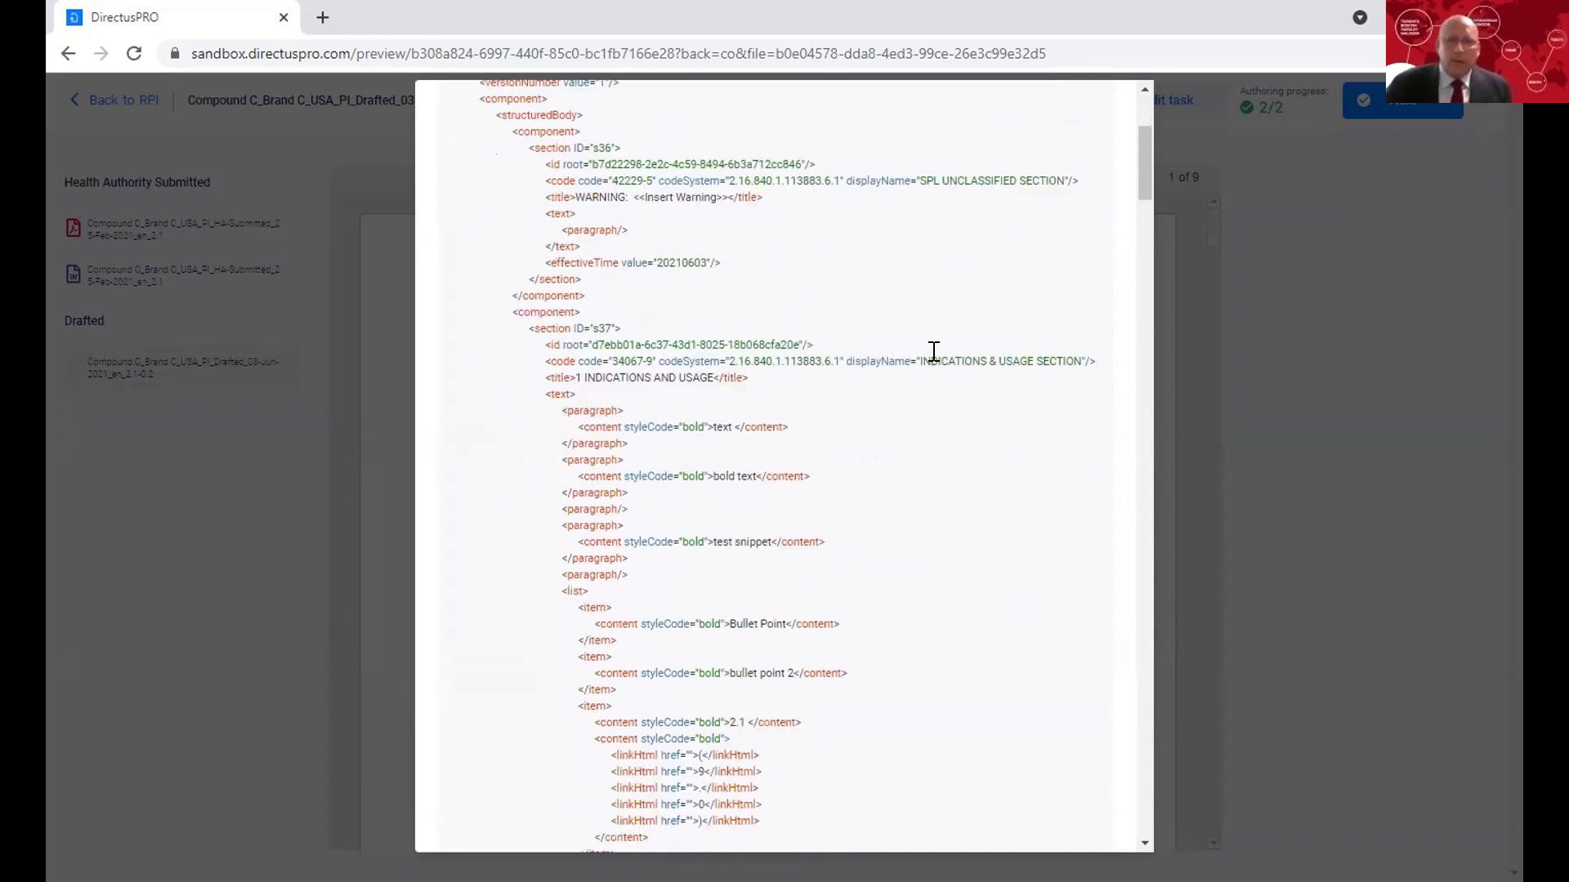
{"action": "scroll", "coordinate": [934, 352], "scroll_direction": "down", "scroll_amount": 2}
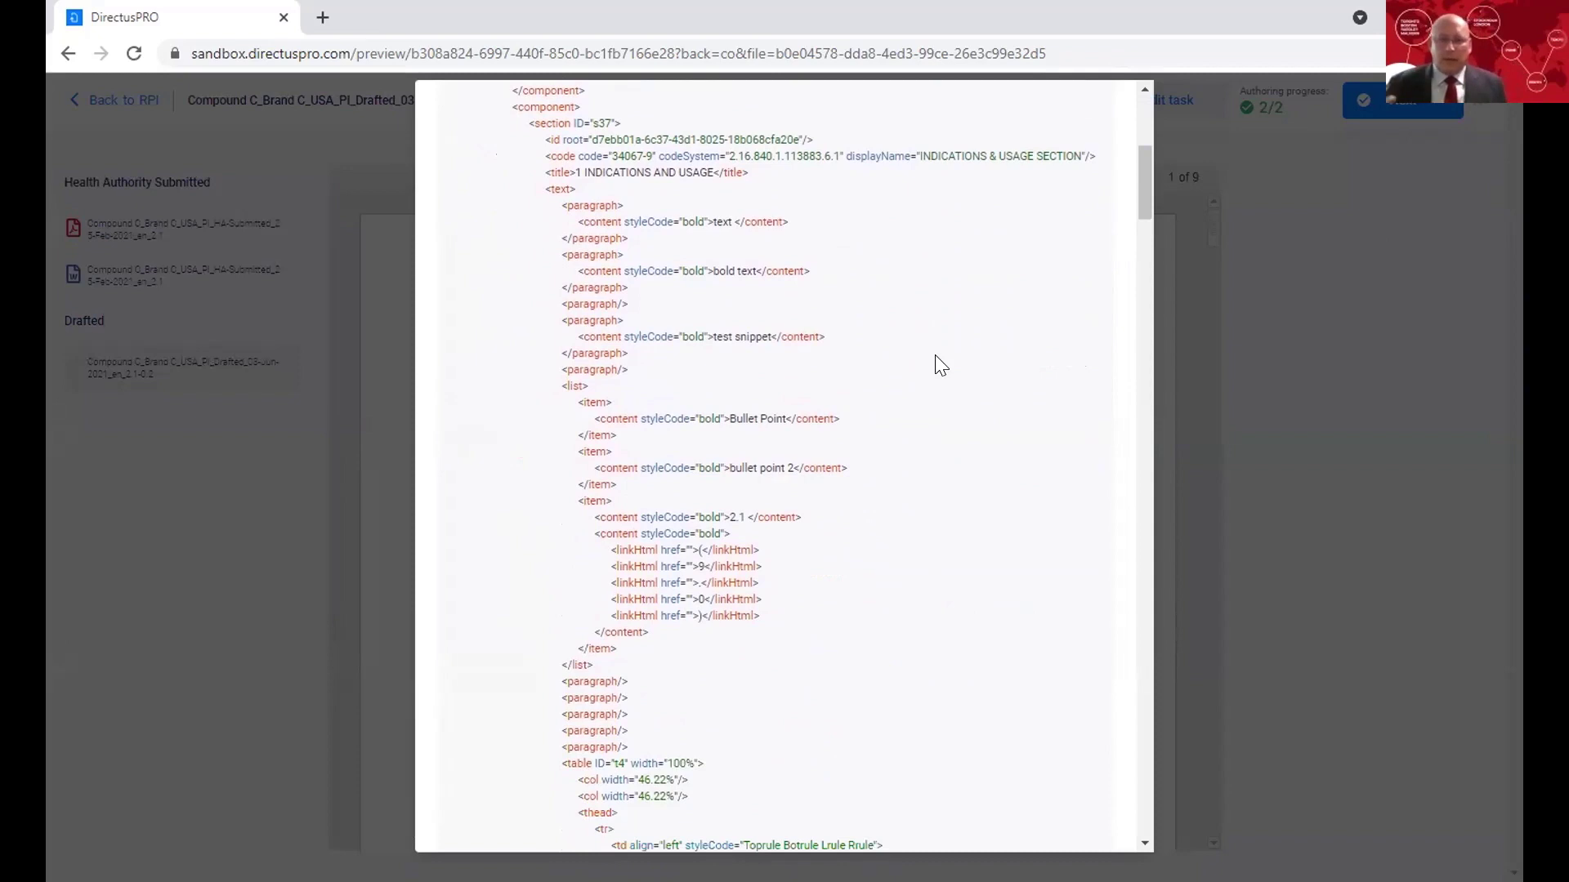
{"action": "scroll", "coordinate": [940, 365], "scroll_direction": "up", "scroll_amount": 4}
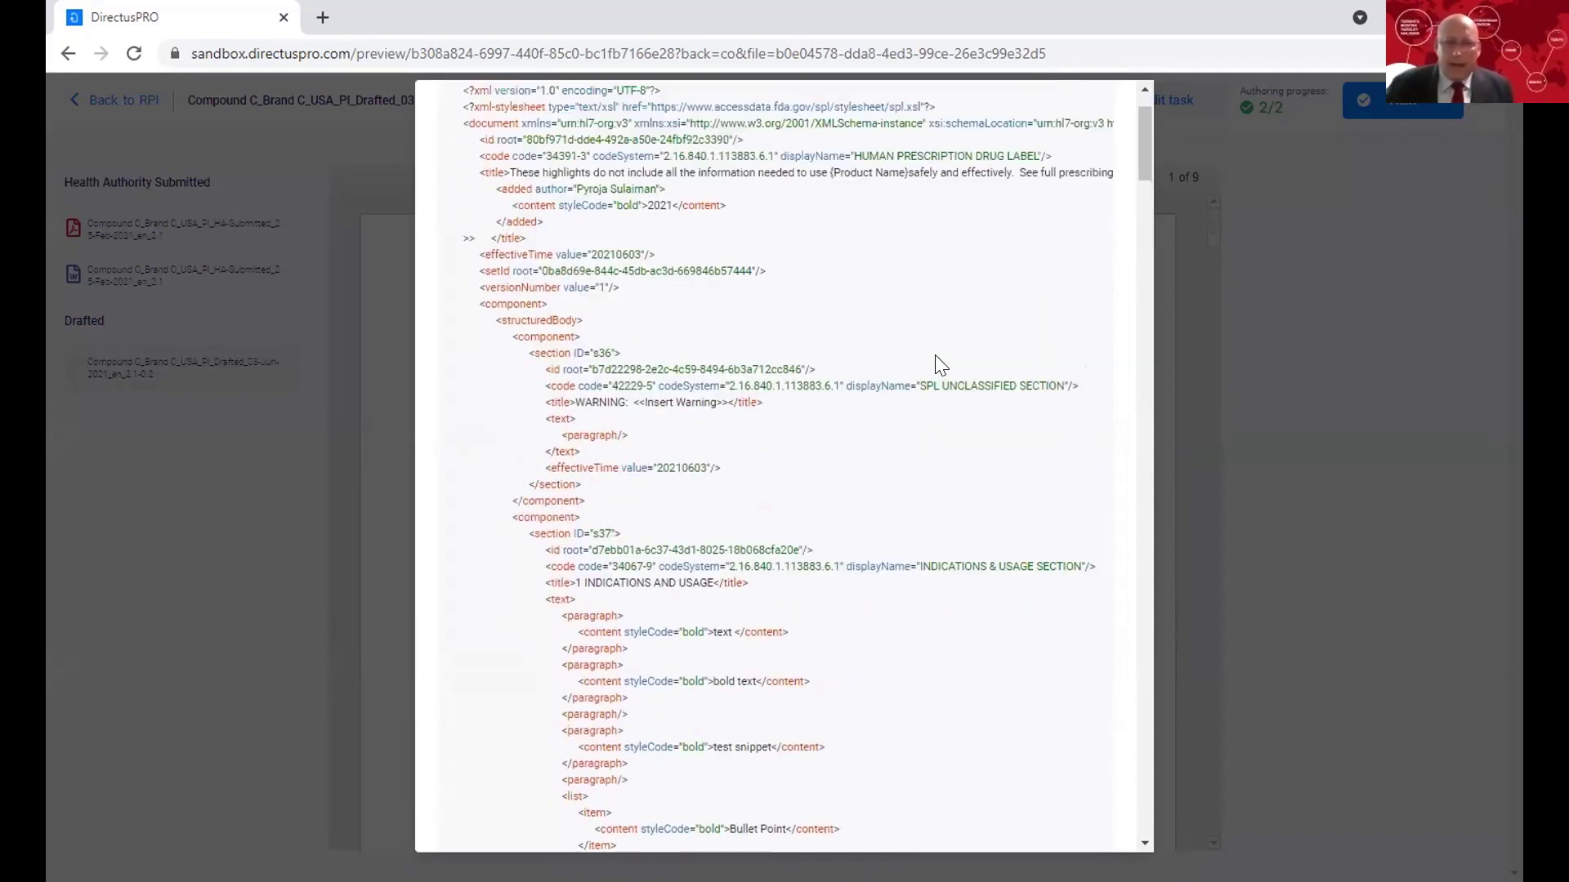
{"action": "scroll", "coordinate": [940, 364], "scroll_direction": "up", "scroll_amount": 1}
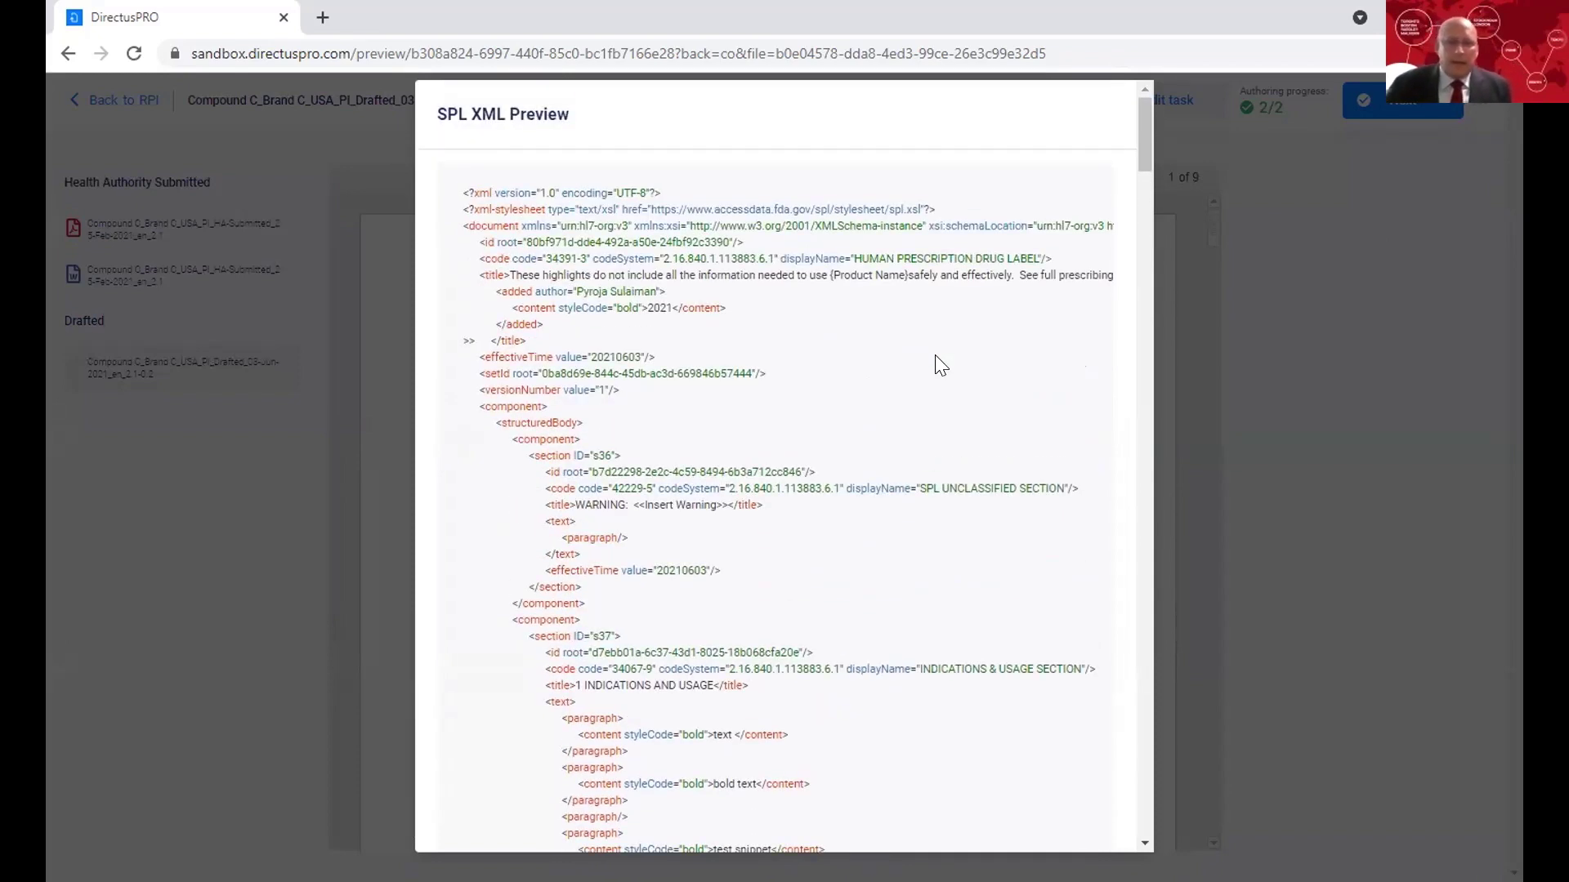